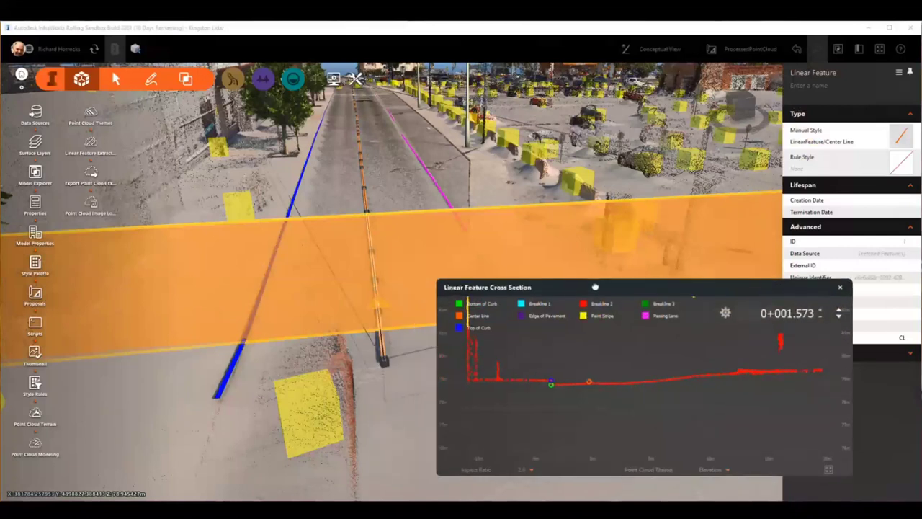
# Enlarge the road profile in the cross section view and step it along the center line to station 0+011.748.
pyautogui.scroll(2, 548, 392)
pyautogui.rightClick(612, 386)
pyautogui.click(545, 399)
pyautogui.scroll(2, 524, 383)
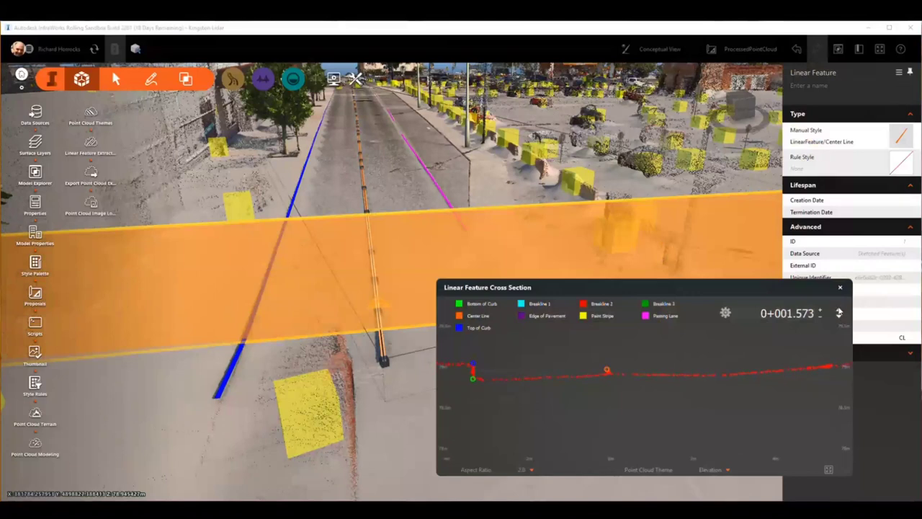
pyautogui.press('Right')
pyautogui.press('Right')
pyautogui.press('Right')
pyautogui.press('Right')
pyautogui.press('Right')
pyautogui.press('Right')
pyautogui.press('Right')
pyautogui.press('Right')
pyautogui.press('Right')
pyautogui.press('Right')
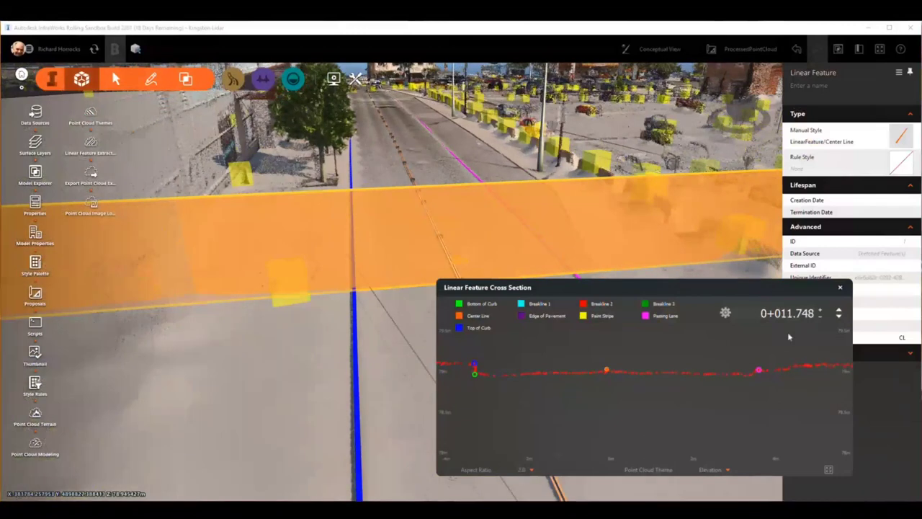
# Step the cross section along the center line past station 0+088.026, checking curb and lane points, and close the cross section view.
pyautogui.moveTo(699, 287); pyautogui.dragTo(656, 327)
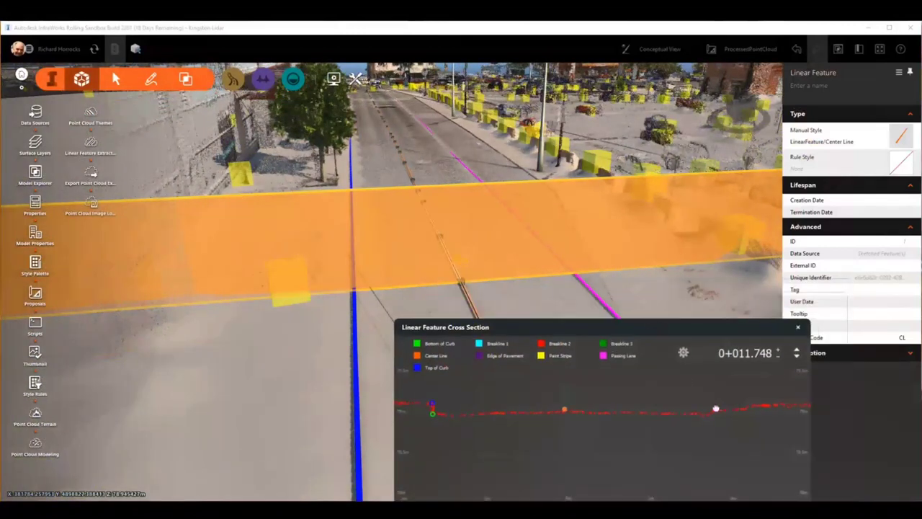
pyautogui.moveTo(717, 411)
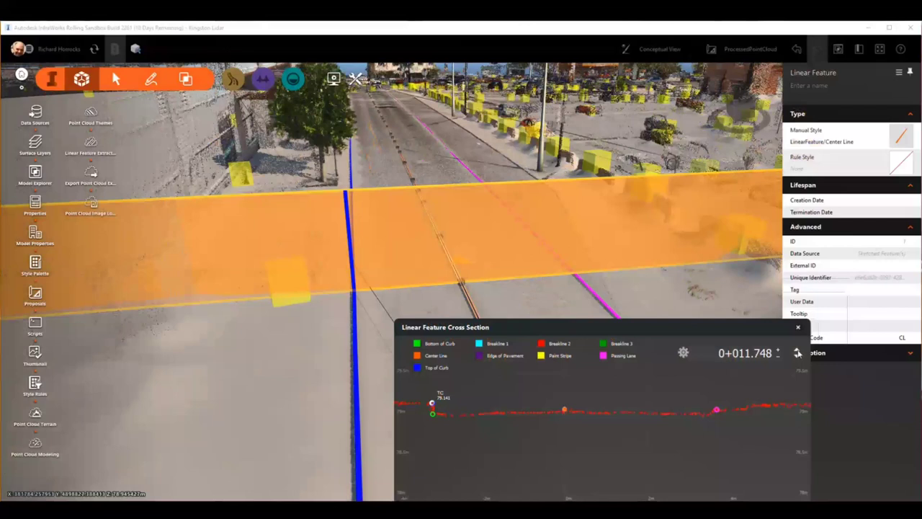
pyautogui.click(798, 352)
pyautogui.click(798, 353)
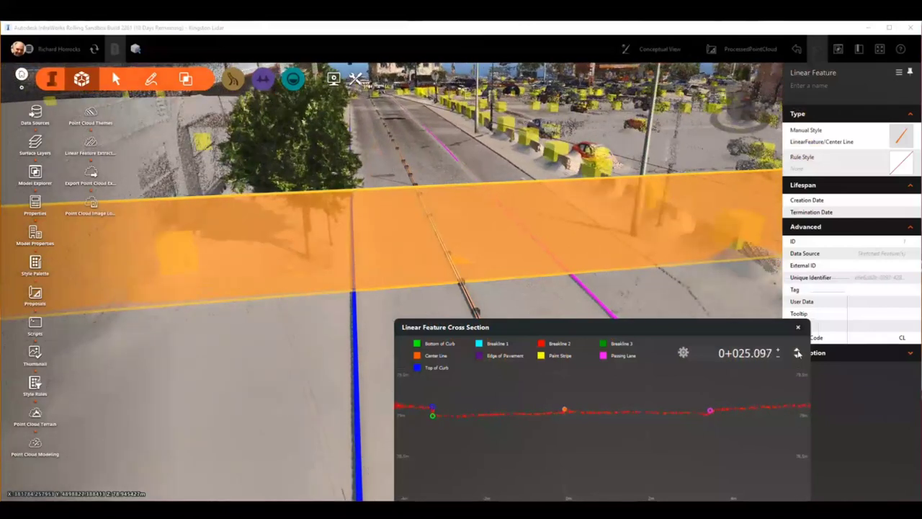
pyautogui.click(798, 352)
pyautogui.click(798, 353)
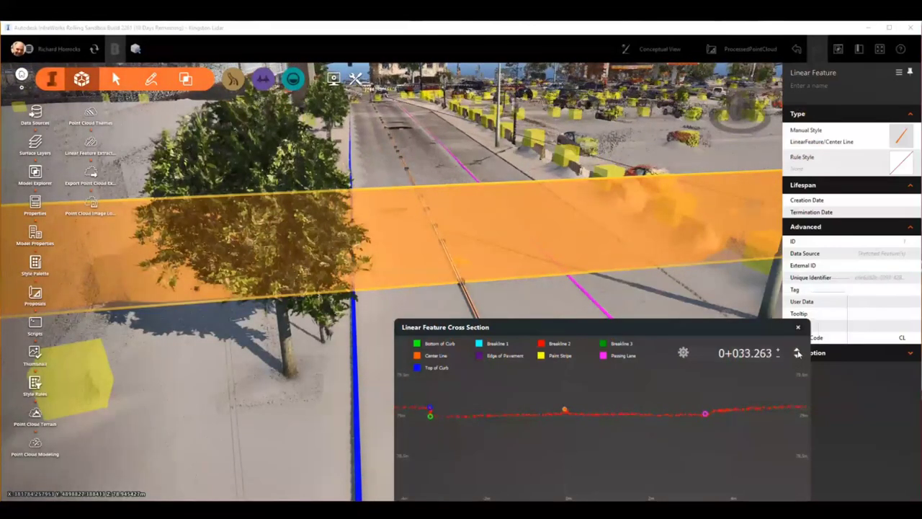
pyautogui.click(798, 353)
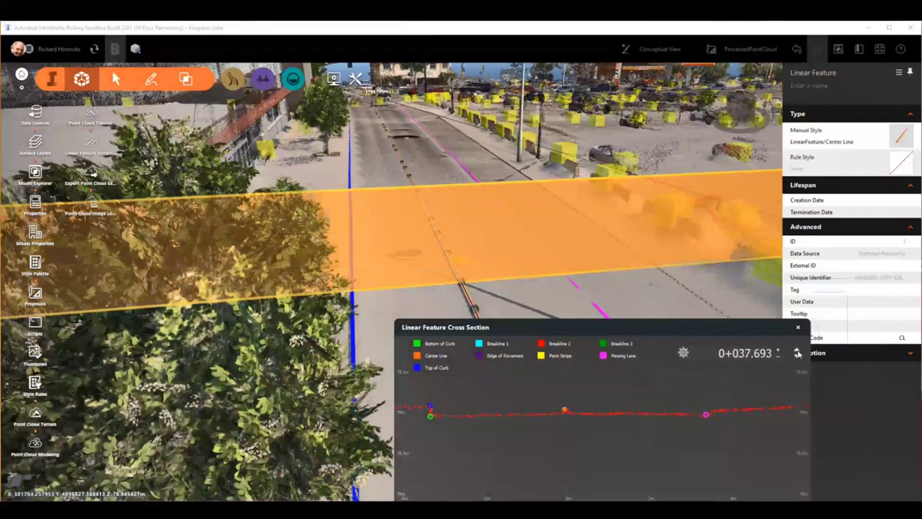
pyautogui.click(798, 352)
pyautogui.click(798, 352)
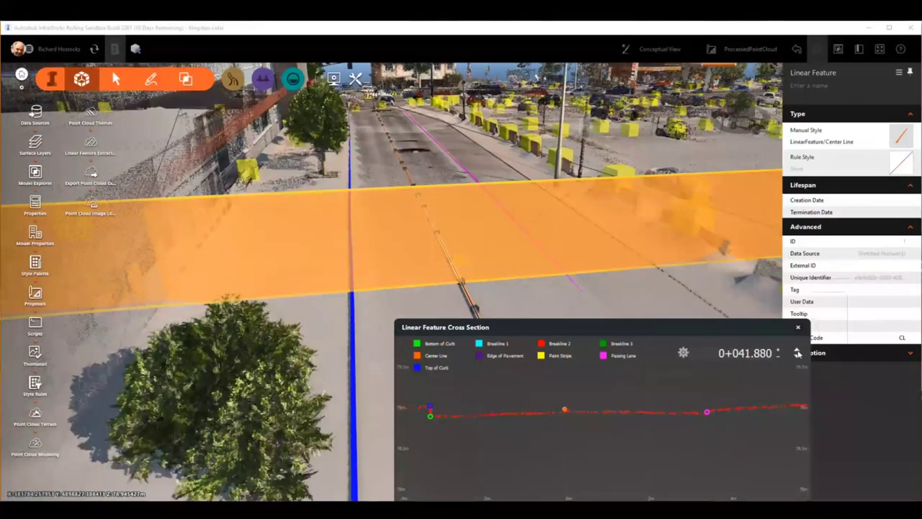
pyautogui.click(798, 352)
pyautogui.click(798, 352)
pyautogui.click(798, 352)
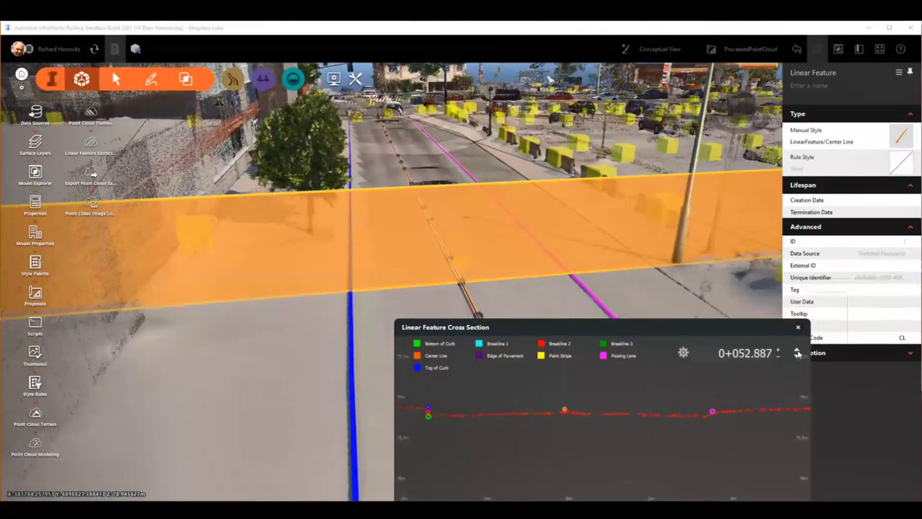
pyautogui.click(798, 352)
pyautogui.click(798, 352)
pyautogui.click(798, 352)
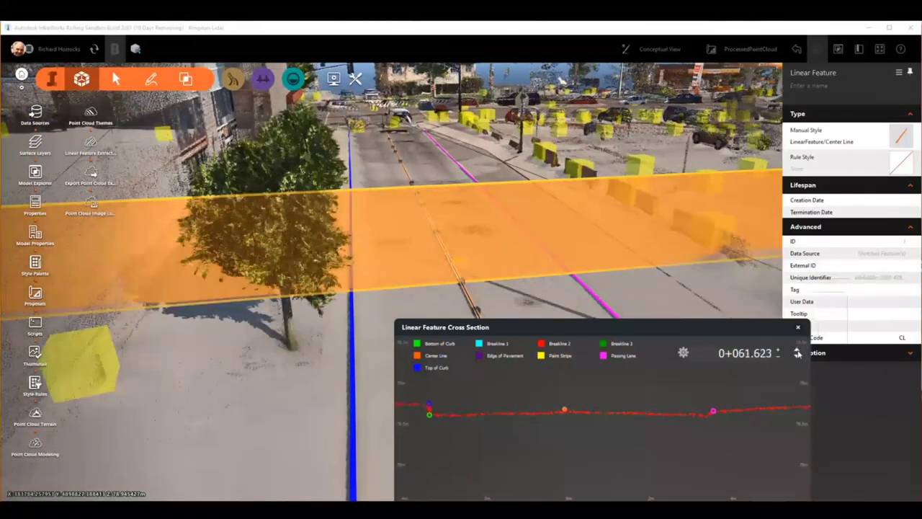
pyautogui.click(798, 352)
pyautogui.click(798, 352)
pyautogui.click(798, 352)
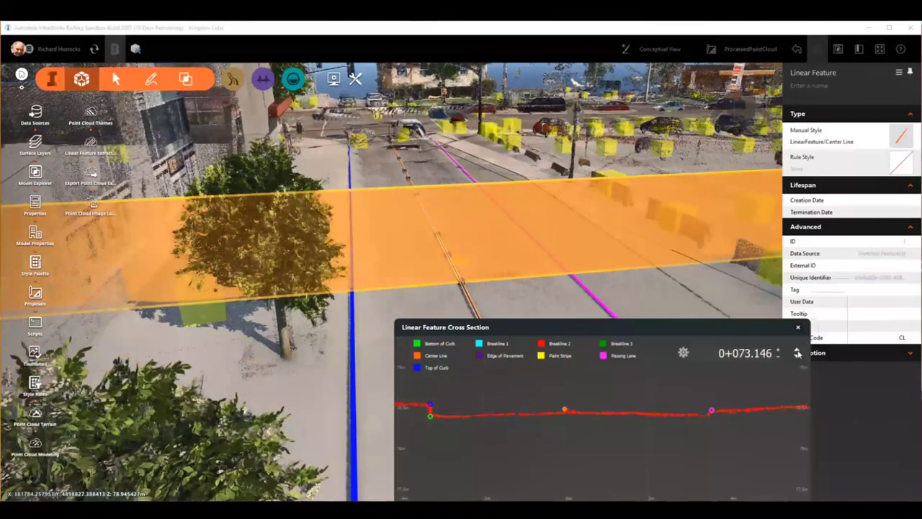
pyautogui.click(797, 352)
pyautogui.click(797, 353)
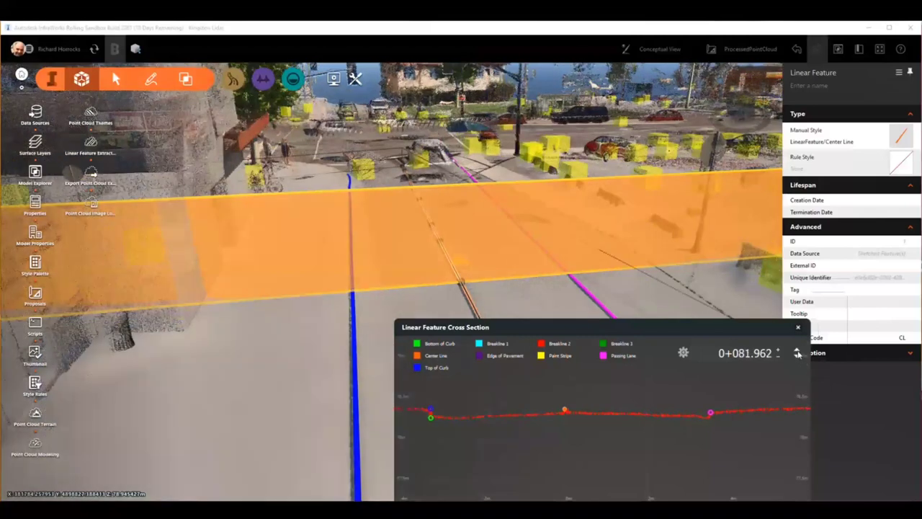
pyautogui.click(797, 352)
pyautogui.click(797, 352)
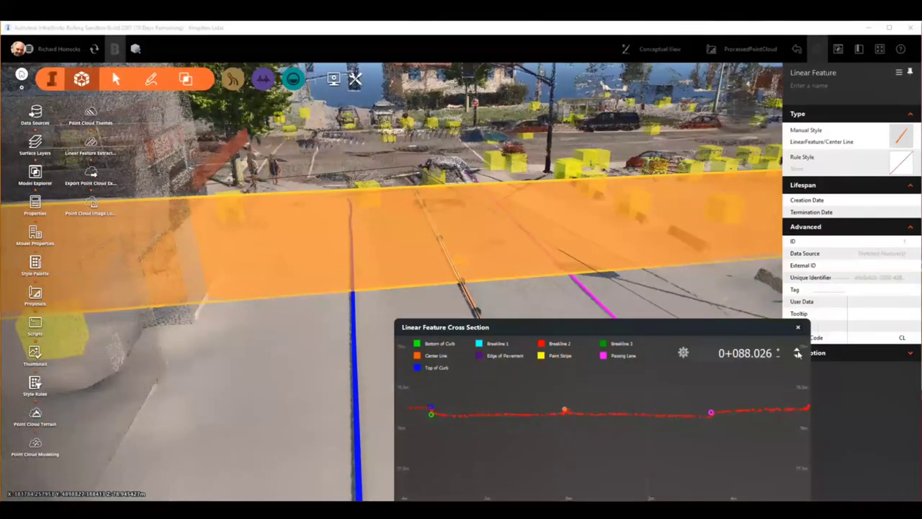
pyautogui.click(798, 353)
pyautogui.click(798, 327)
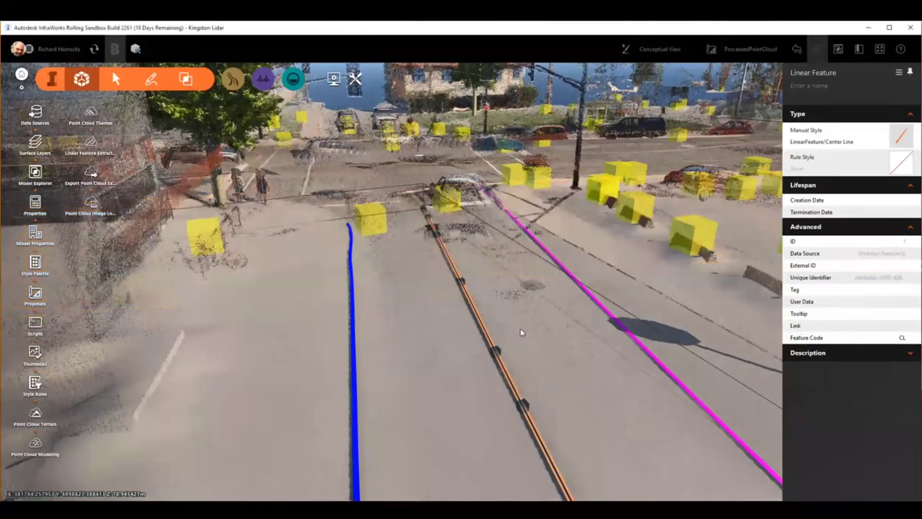
# Generate transverse lines along the center line: length 20.00 m, line spacing 7.50 m, vertex spacing 1.00 m, minimum elevation draping, no trimming at outer breaklines.
pyautogui.keyDown('shift'); pyautogui.moveTo(588, 397); pyautogui.dragTo(460, 364, button='middle'); pyautogui.keyUp('shift')
pyautogui.keyDown('shift'); pyautogui.moveTo(516, 379); pyautogui.dragTo(514, 360, button='middle'); pyautogui.keyUp('shift')
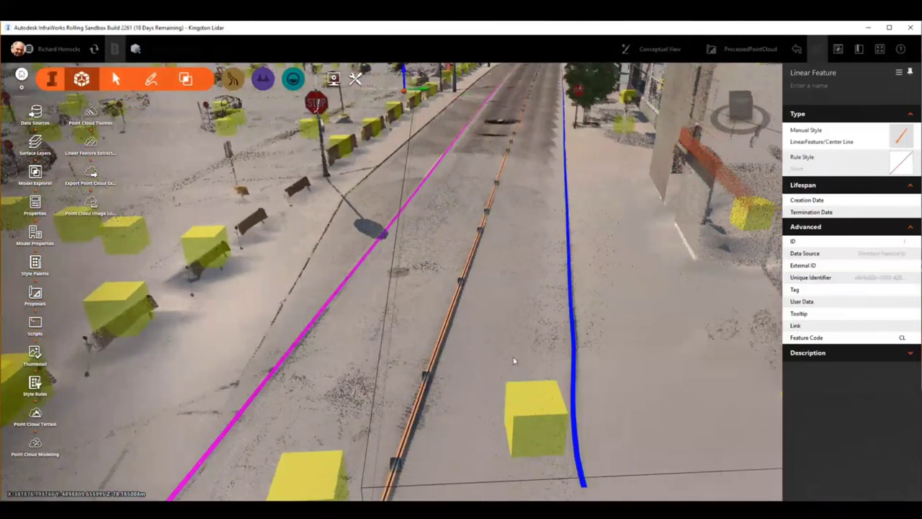
pyautogui.rightClick(441, 351)
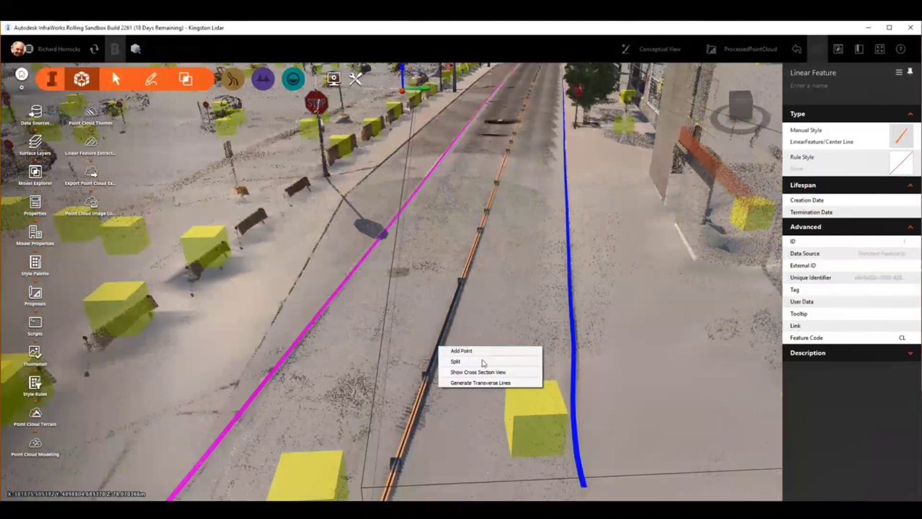
pyautogui.click(490, 382)
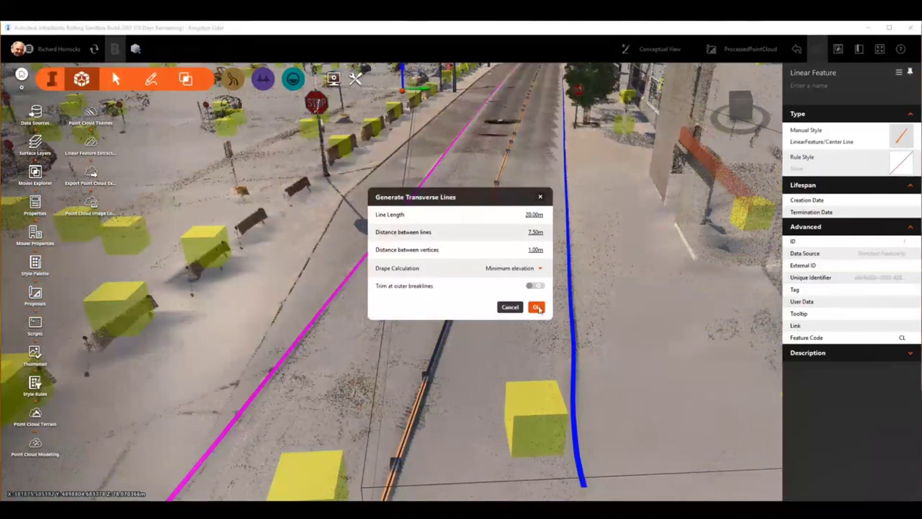
pyautogui.click(537, 307)
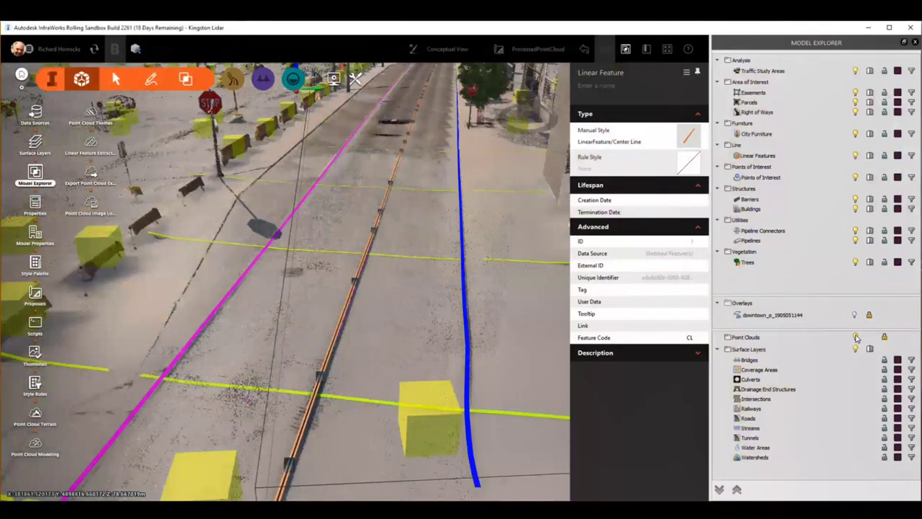
# Hide the point clouds in the model and inspect the transverse lines crossing the street's linear features.
pyautogui.click(856, 337)
pyautogui.scroll(-5, 422, 344)
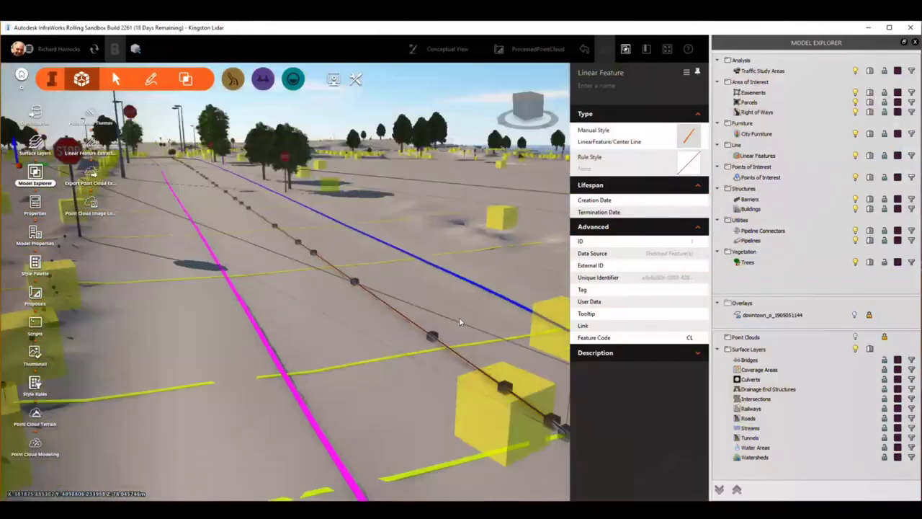
pyautogui.scroll(5, 407, 345)
pyautogui.scroll(5, 407, 345)
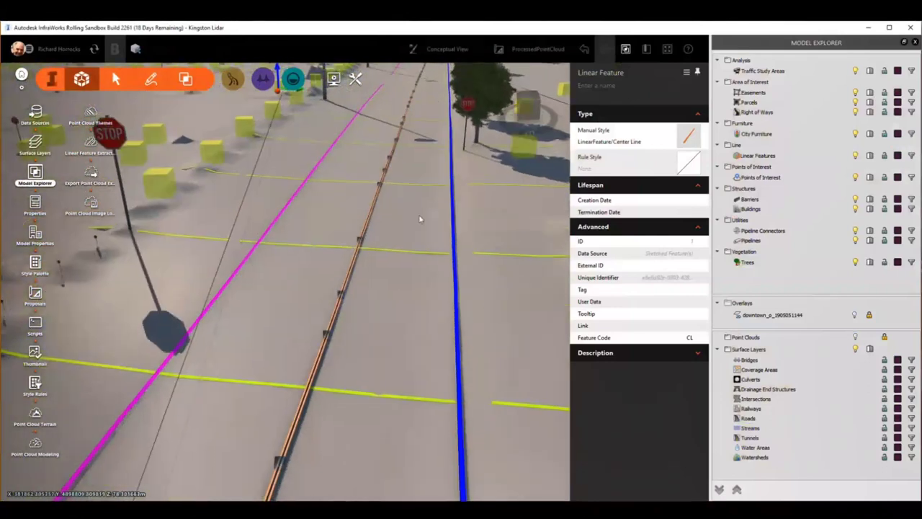
pyautogui.scroll(3, 423, 349)
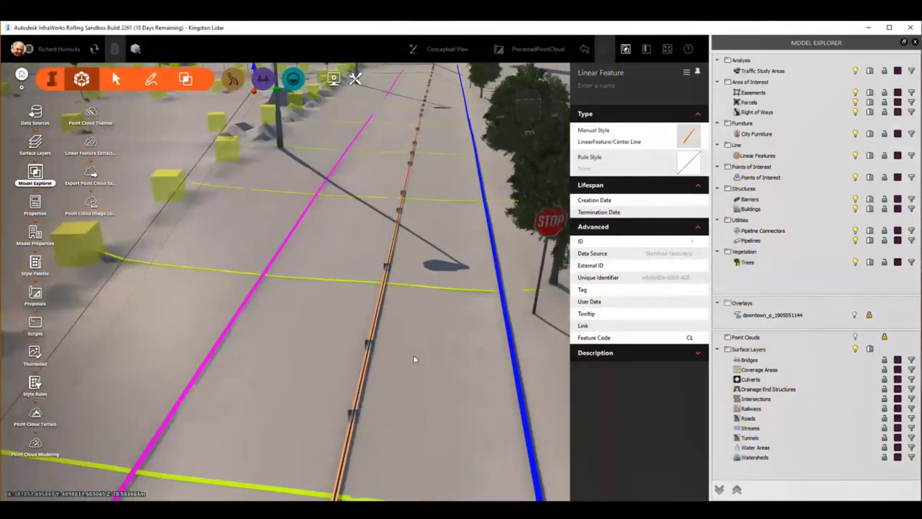
pyautogui.click(301, 281)
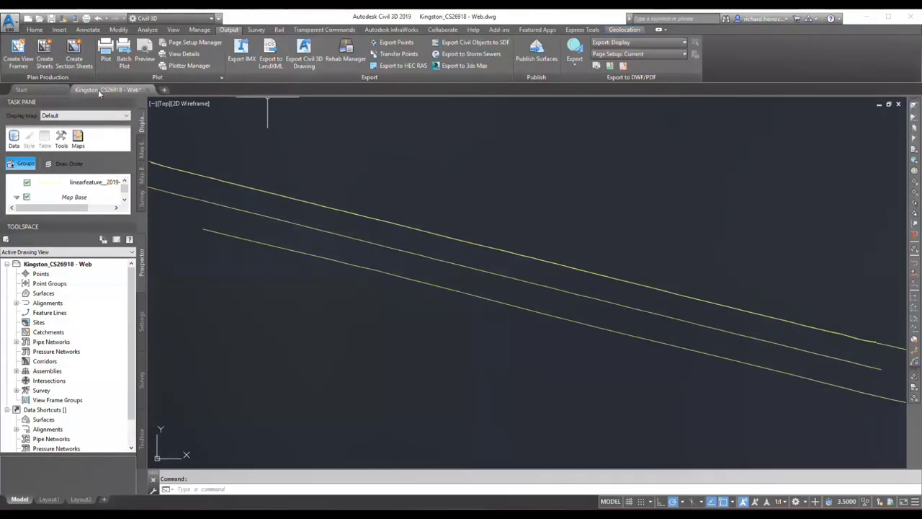
# In the Kingston_CS26918 - Web drawing in Civil 3D, attach the Street.rcp point cloud using its geographic location.
pyautogui.click(60, 29)
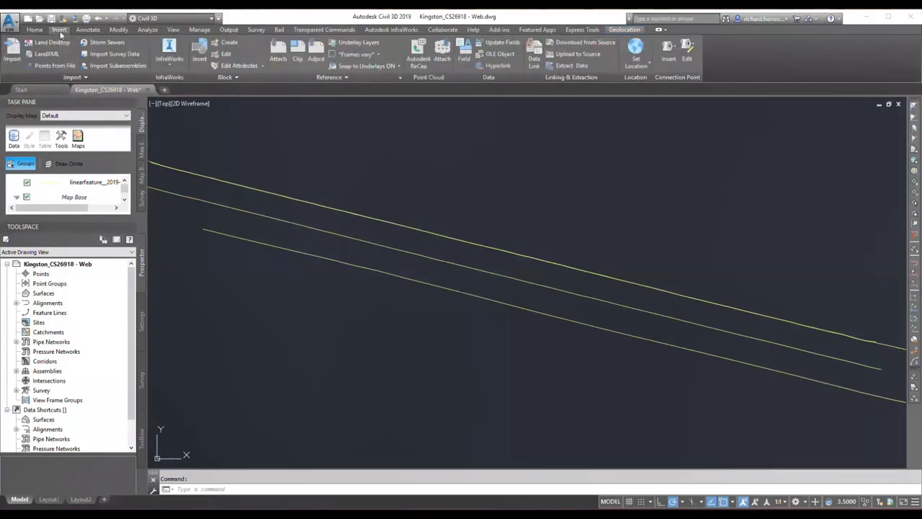
pyautogui.click(442, 52)
pyautogui.click(353, 228)
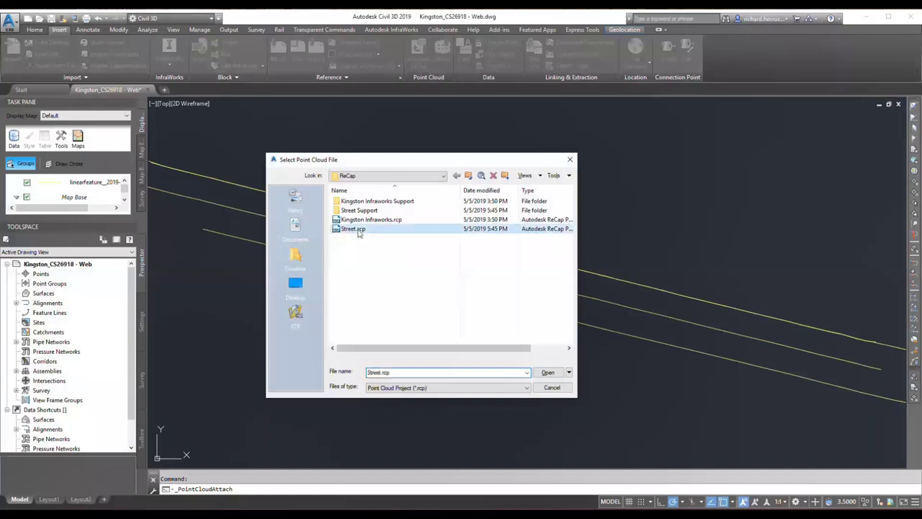
pyautogui.click(549, 373)
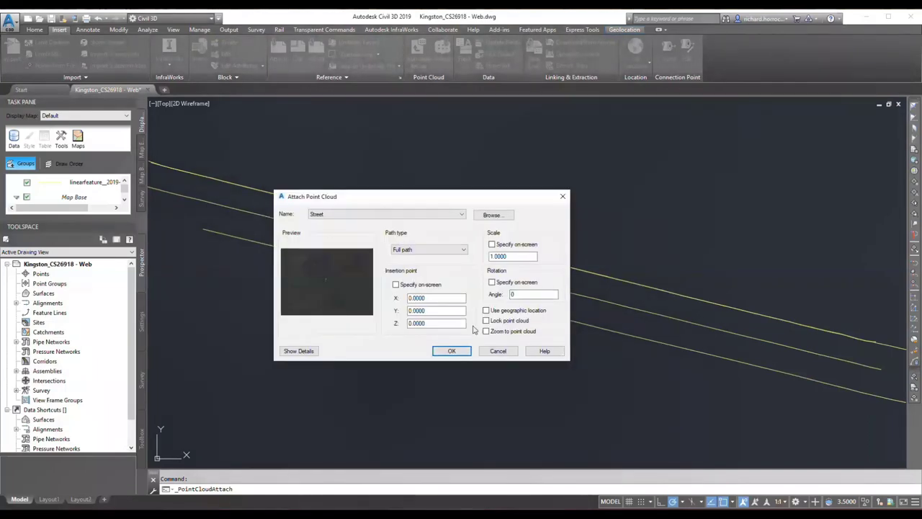
pyautogui.click(487, 311)
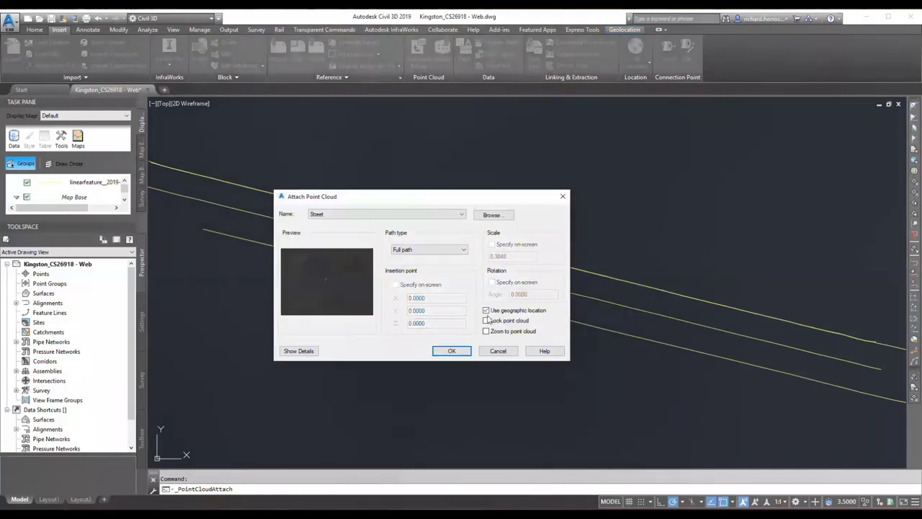
pyautogui.click(452, 351)
# Crop the Street point cloud with a four-corner polygon closely around the yellow street linework, keeping the points inside.
pyautogui.scroll(-3, 465, 311)
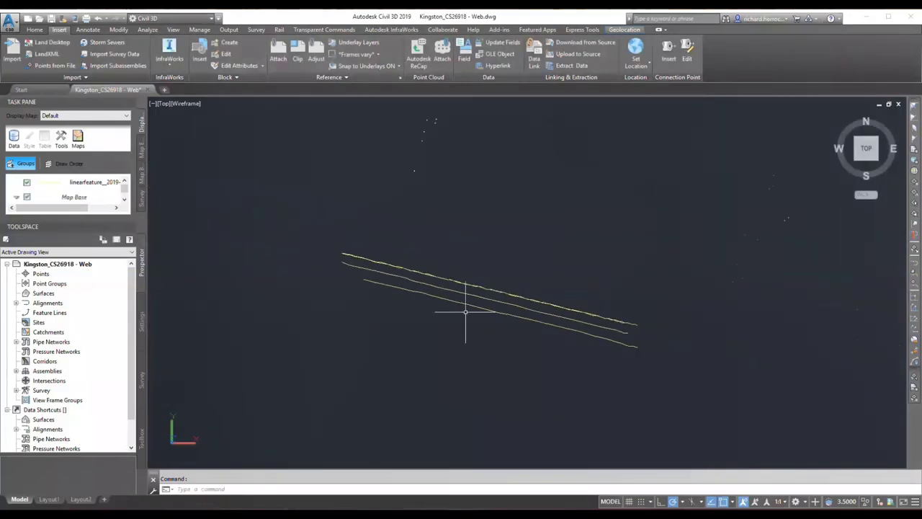
pyautogui.scroll(-5, 466, 311)
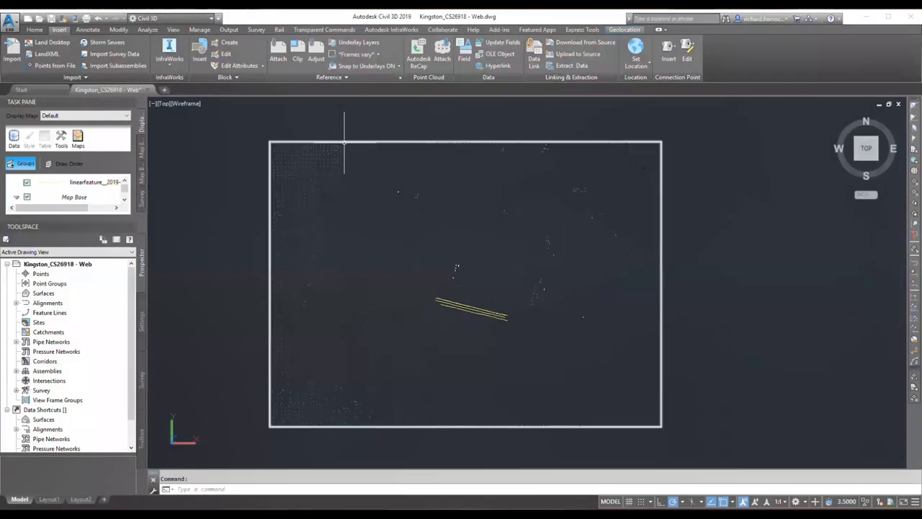
pyautogui.click(344, 142)
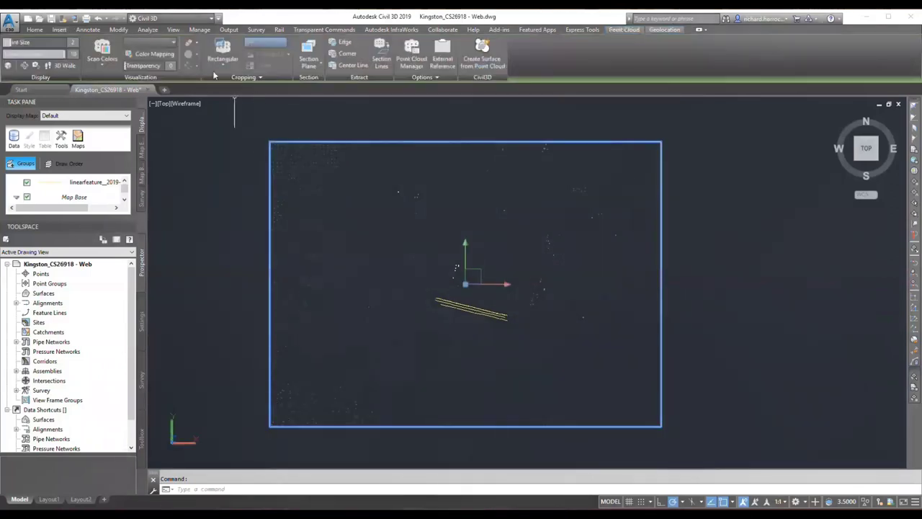
pyautogui.click(220, 67)
pyautogui.click(232, 101)
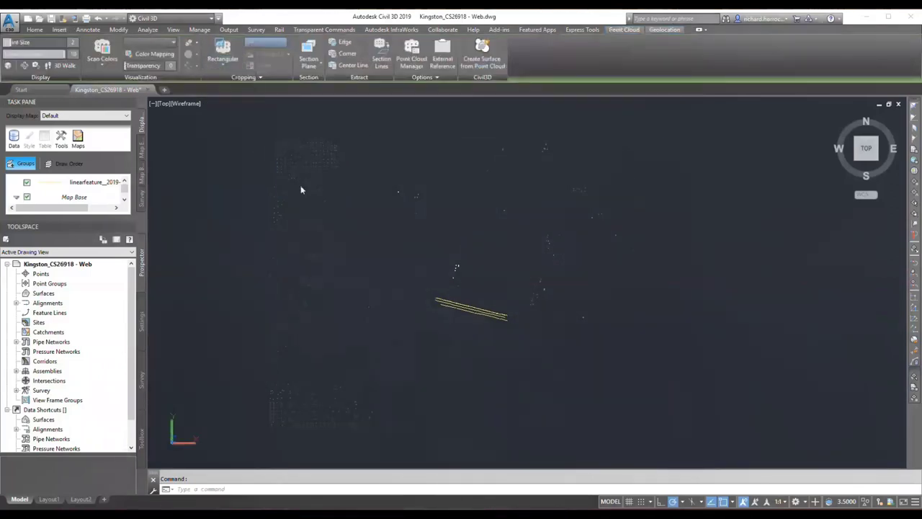
pyautogui.click(431, 308)
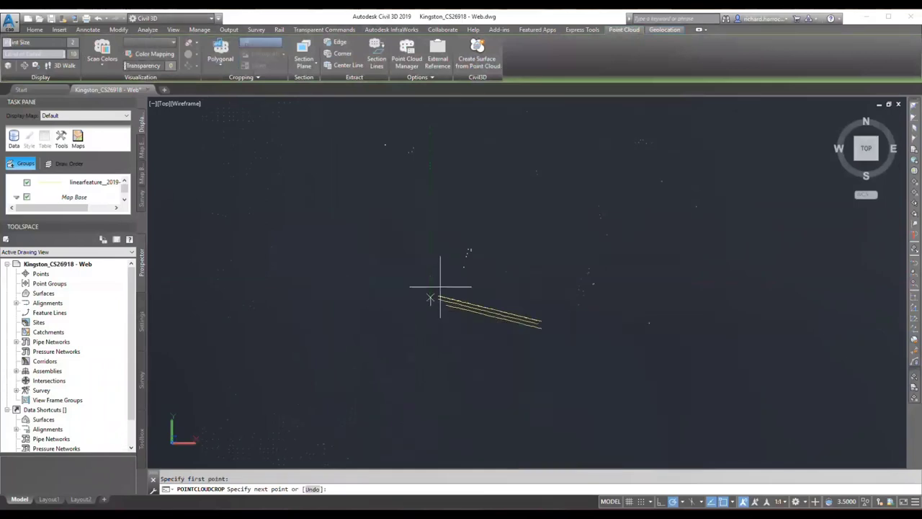
pyautogui.click(439, 284)
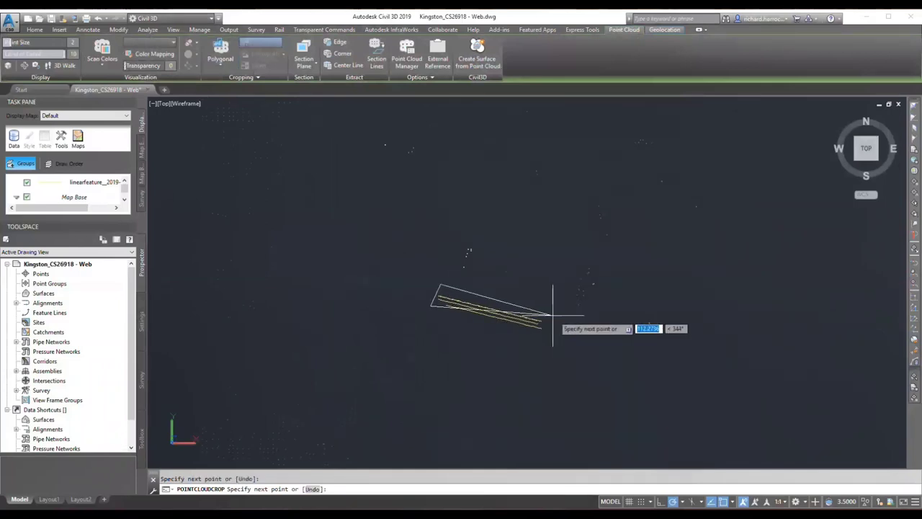
pyautogui.click(558, 317)
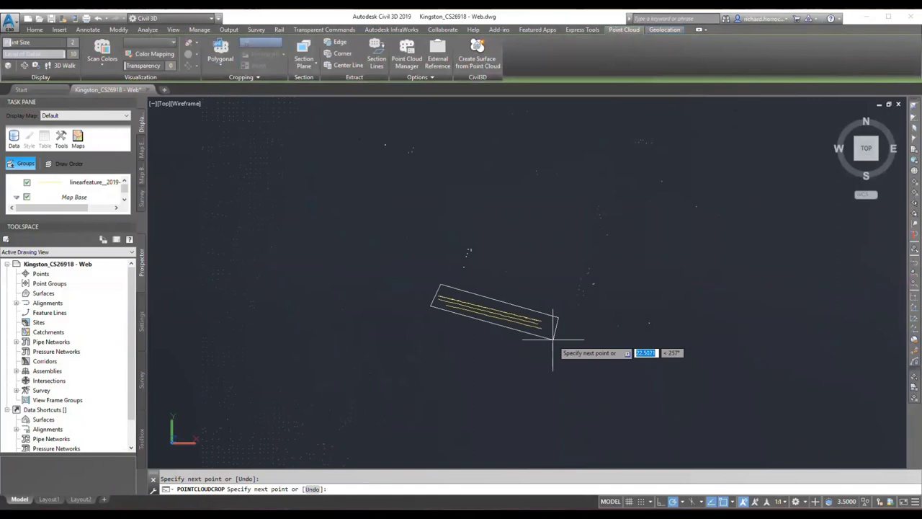
pyautogui.rightClick(554, 339)
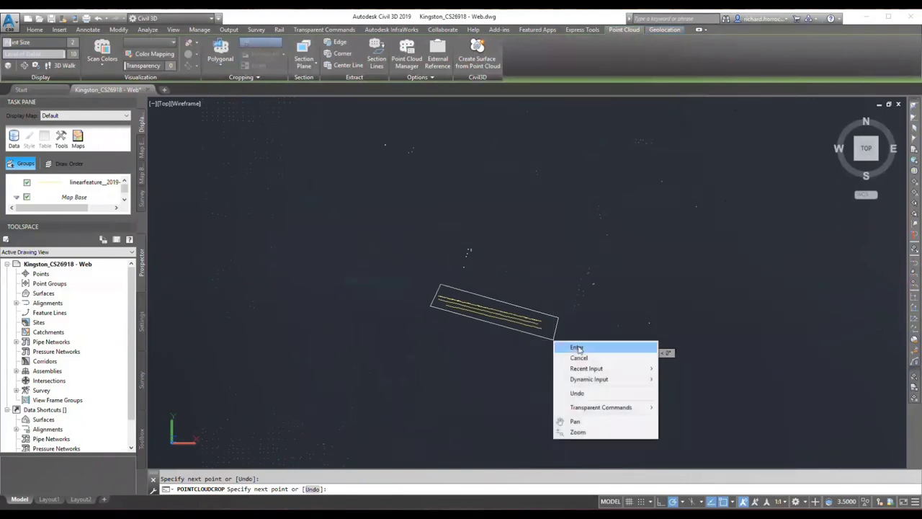
pyautogui.click(575, 351)
pyautogui.click(605, 371)
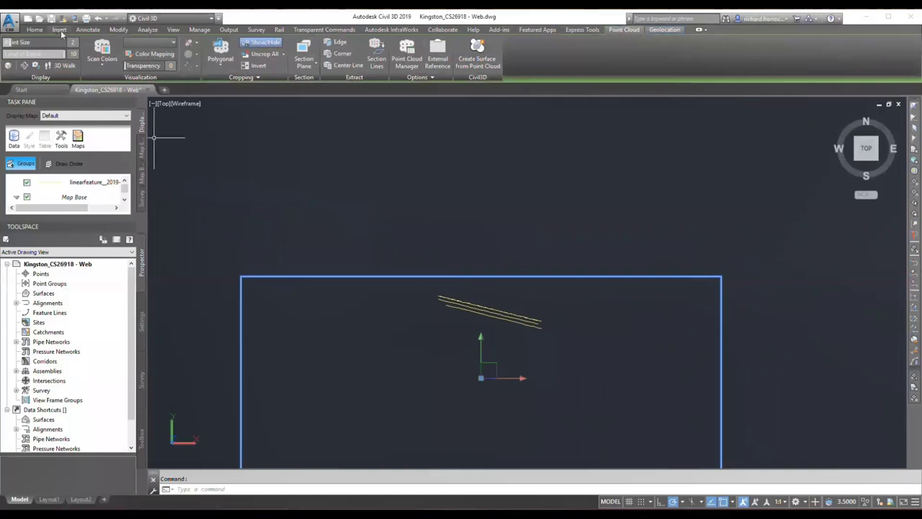
# Create a TIN surface from the cropped Street point cloud, keeping the default name, Standard style and non-ground filtering settings.
pyautogui.click(35, 30)
pyautogui.click(105, 54)
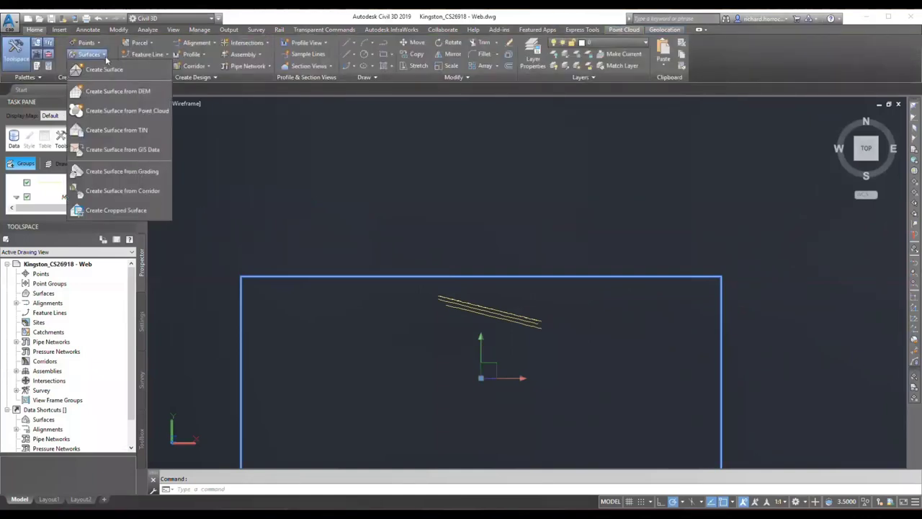
pyautogui.click(118, 112)
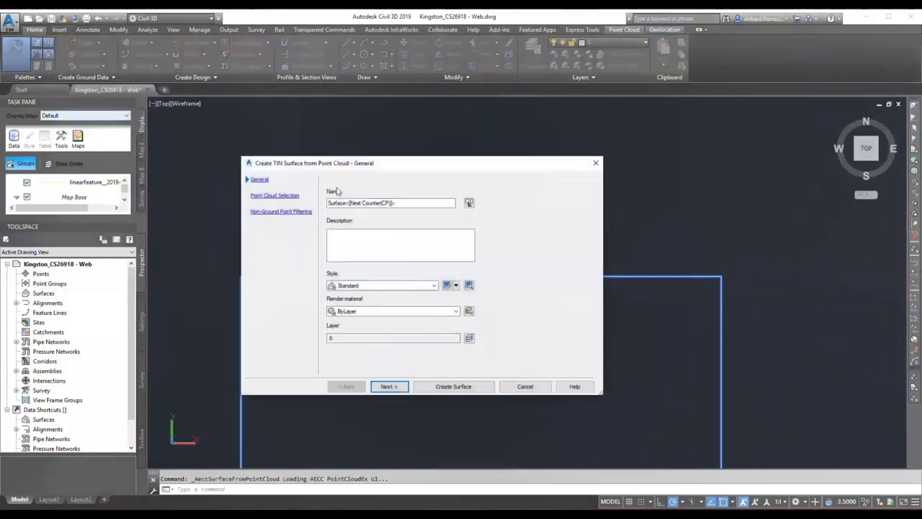
pyautogui.click(389, 386)
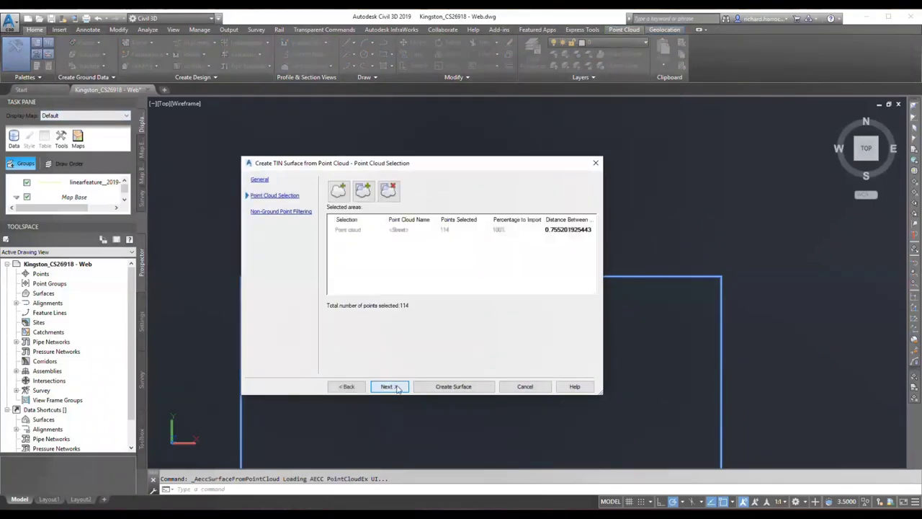
pyautogui.click(389, 386)
pyautogui.click(453, 386)
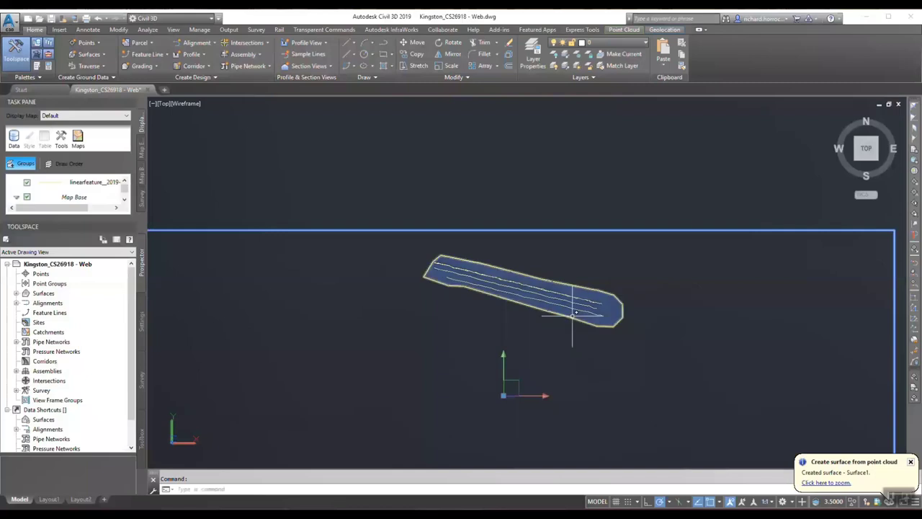
# Turn on the points and triangles in Surface1's Standard style for plan view, and inspect the street triangulation in 3D.
pyautogui.click(559, 312)
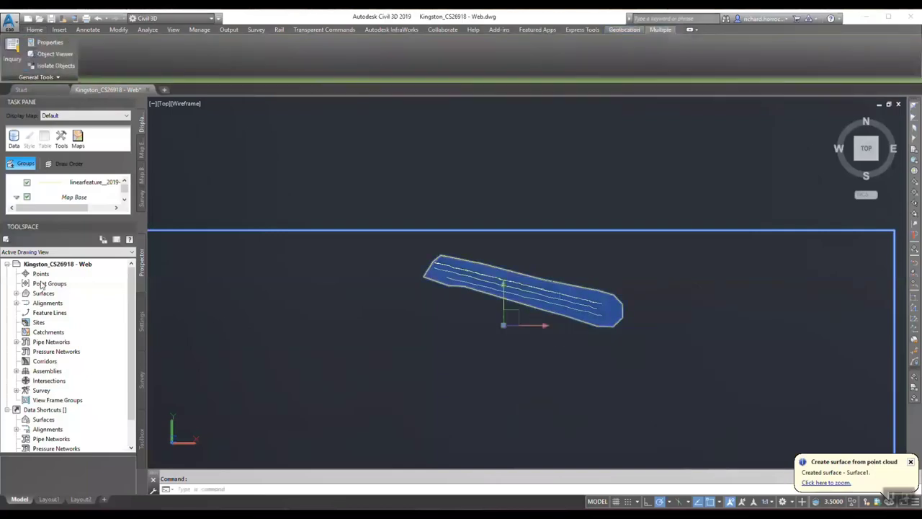
pyautogui.click(17, 293)
pyautogui.rightClick(58, 303)
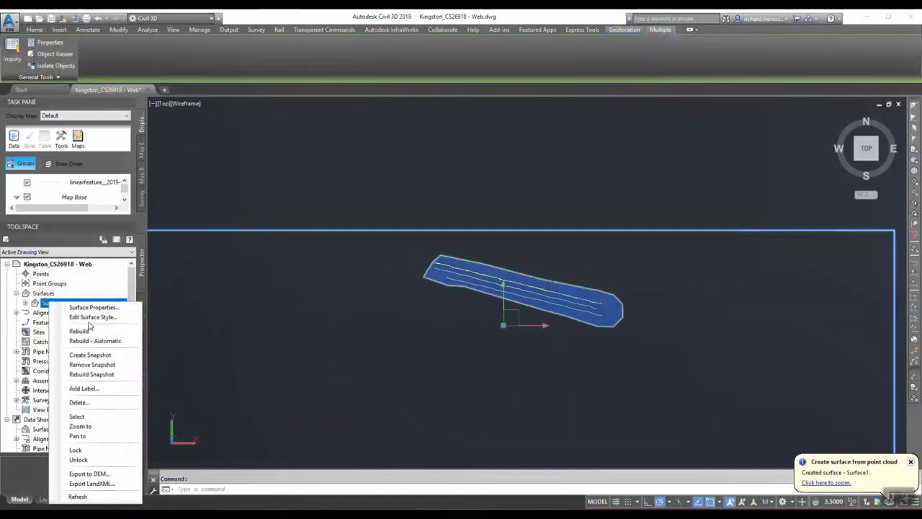
pyautogui.click(90, 318)
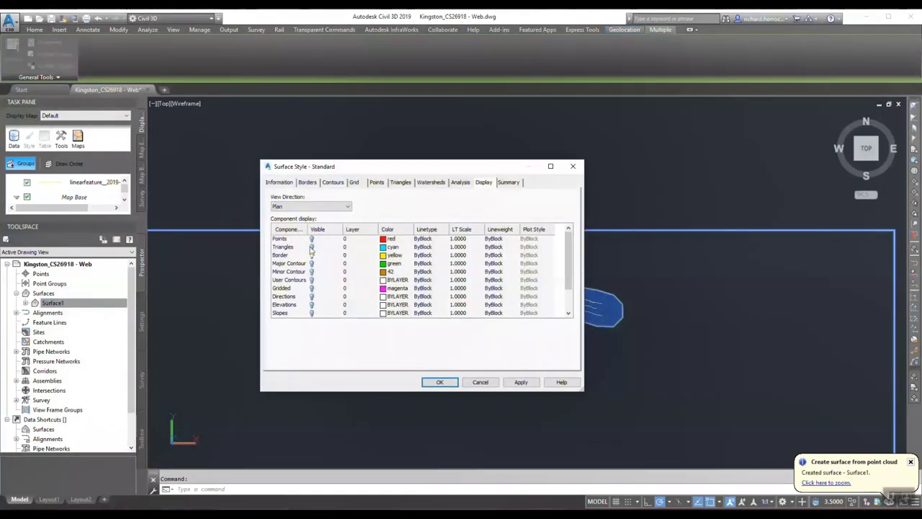
pyautogui.click(312, 247)
pyautogui.click(312, 246)
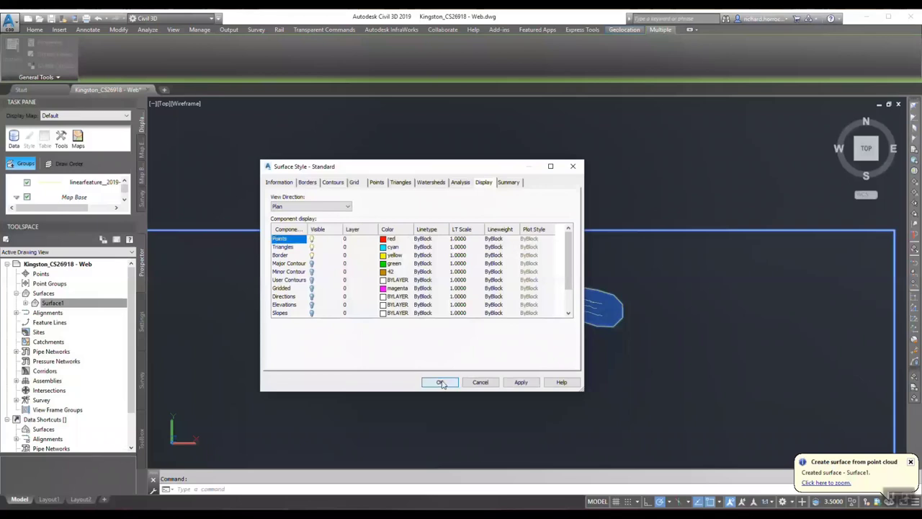
pyautogui.click(440, 382)
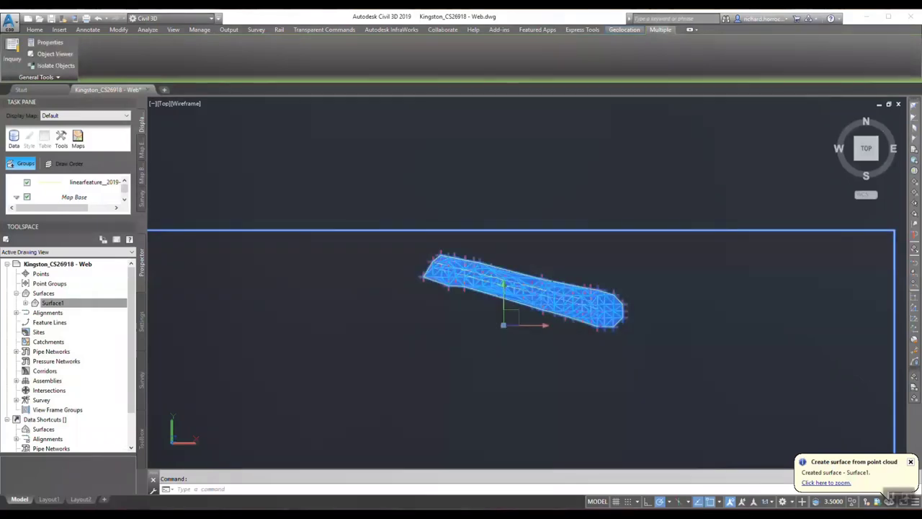
pyautogui.scroll(5, 450, 289)
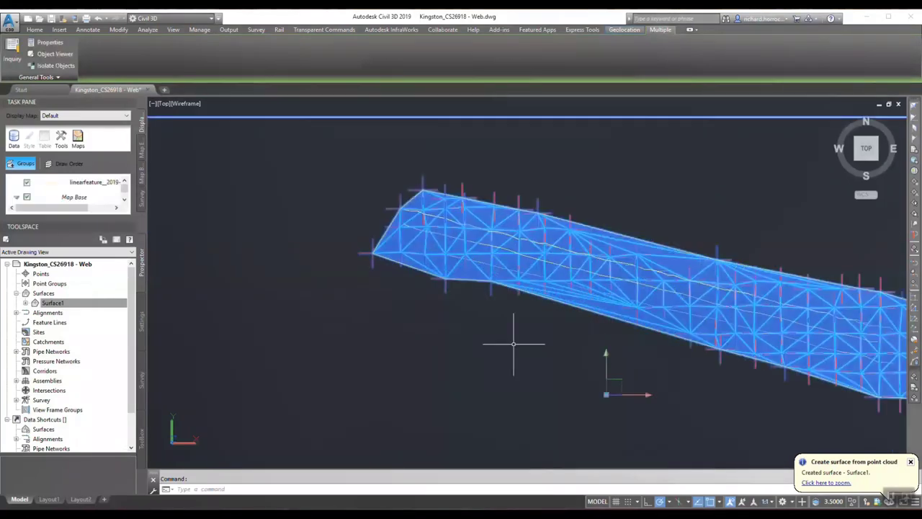
pyautogui.press('Escape')
pyautogui.keyDown('shift'); pyautogui.moveTo(507, 327); pyautogui.dragTo(513, 322, button='middle'); pyautogui.keyUp('shift')
pyautogui.keyDown('shift'); pyautogui.moveTo(371, 360); pyautogui.dragTo(484, 274, button='middle'); pyautogui.keyUp('shift')
pyautogui.moveTo(550, 214); pyautogui.dragTo(566, 267, button='middle')
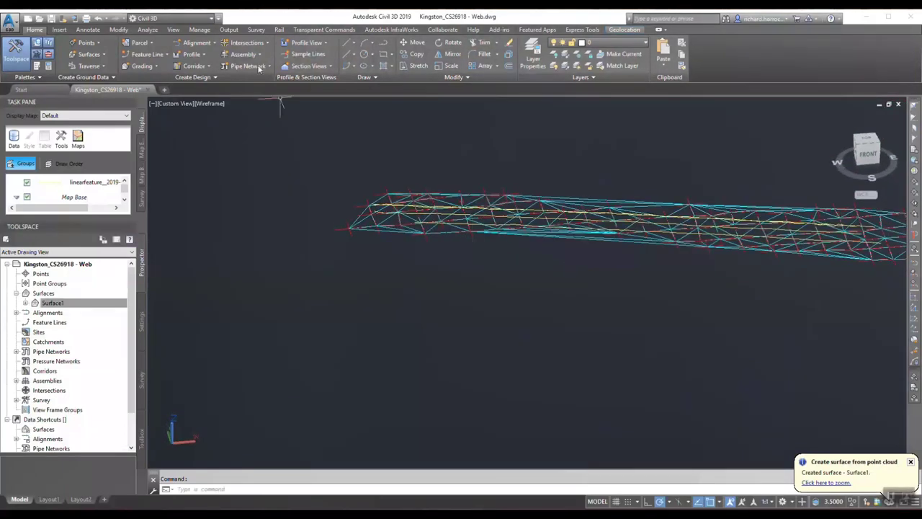
# Publish Surface1 with the updated style as Kingston_CS26918 - Web.shared.dwg in the Project Files folder of BIM 360's GeoBIM QA project.
pyautogui.click(229, 30)
pyautogui.click(537, 52)
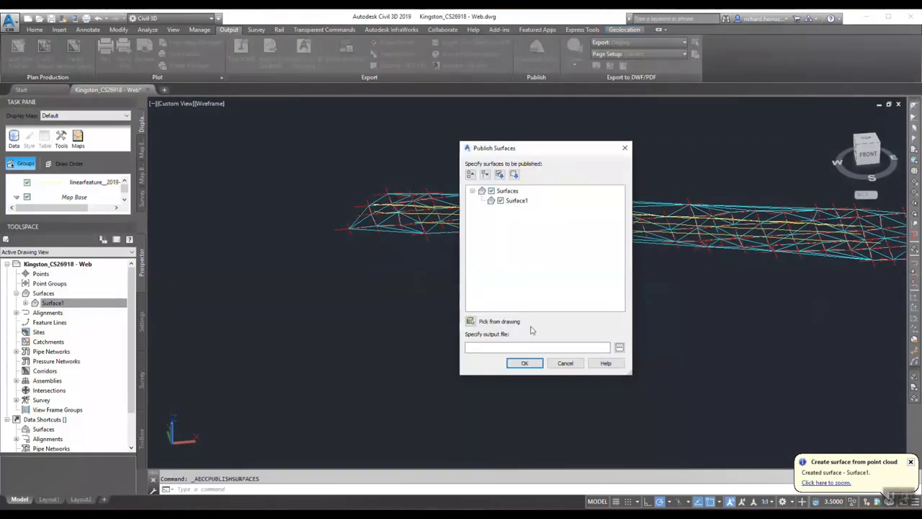
pyautogui.click(619, 347)
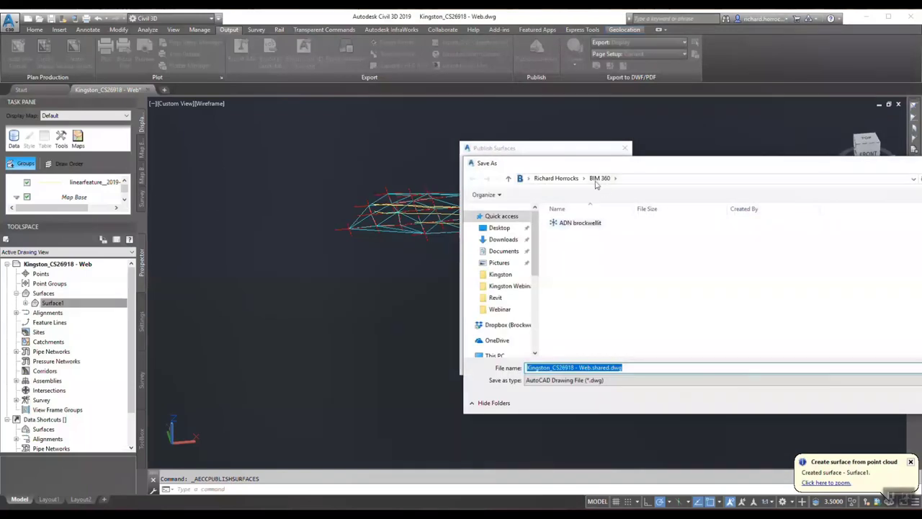
pyautogui.doubleClick(580, 222)
pyautogui.doubleClick(576, 243)
pyautogui.click(576, 224)
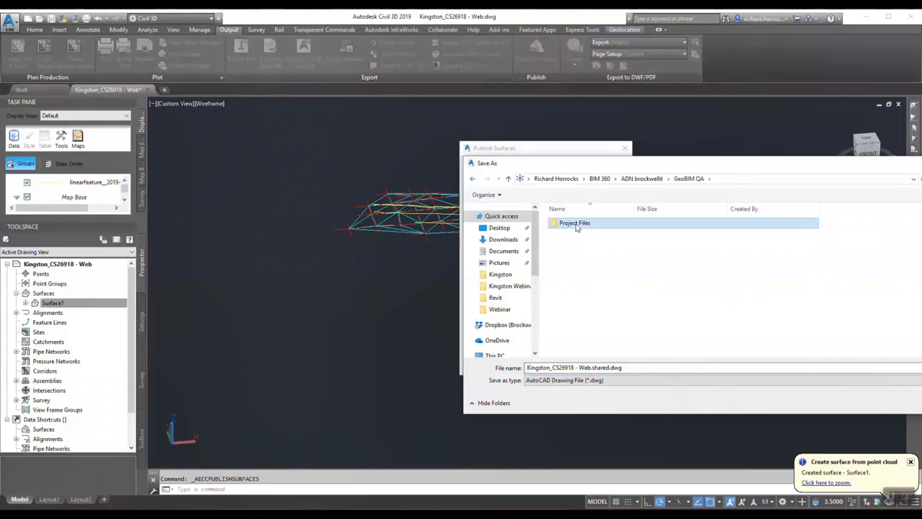
pyautogui.doubleClick(577, 224)
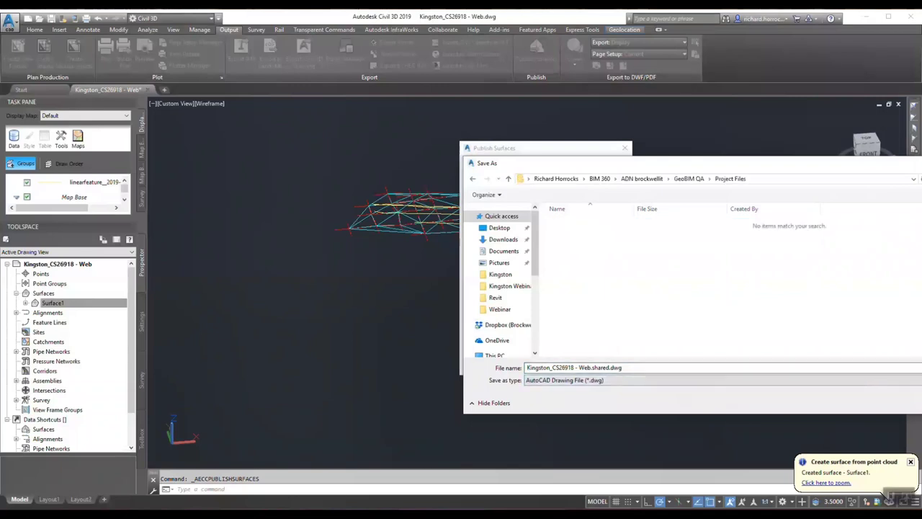
pyautogui.moveTo(791, 169); pyautogui.dragTo(635, 169)
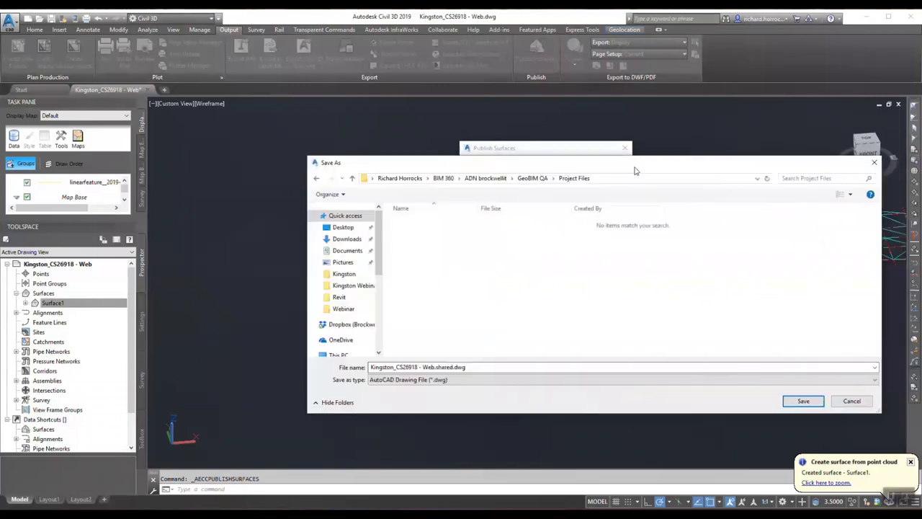
pyautogui.click(801, 402)
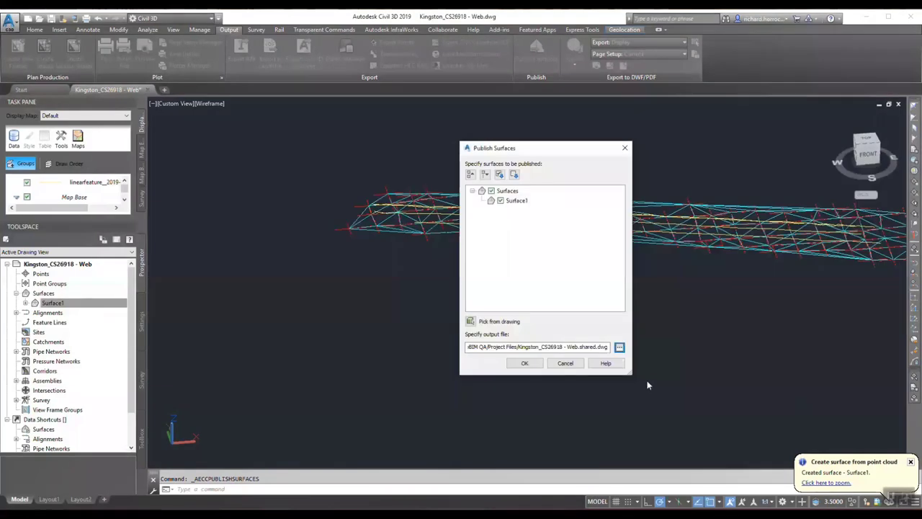
pyautogui.click(525, 363)
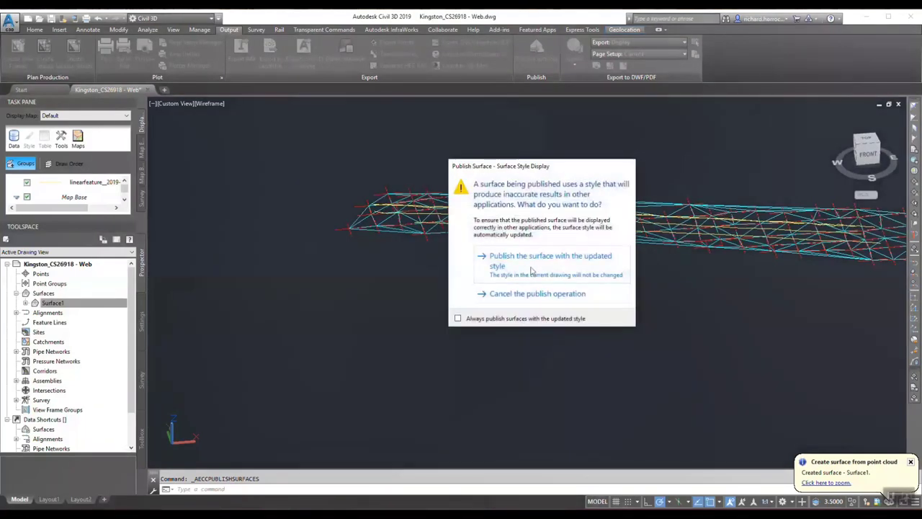
pyautogui.click(532, 268)
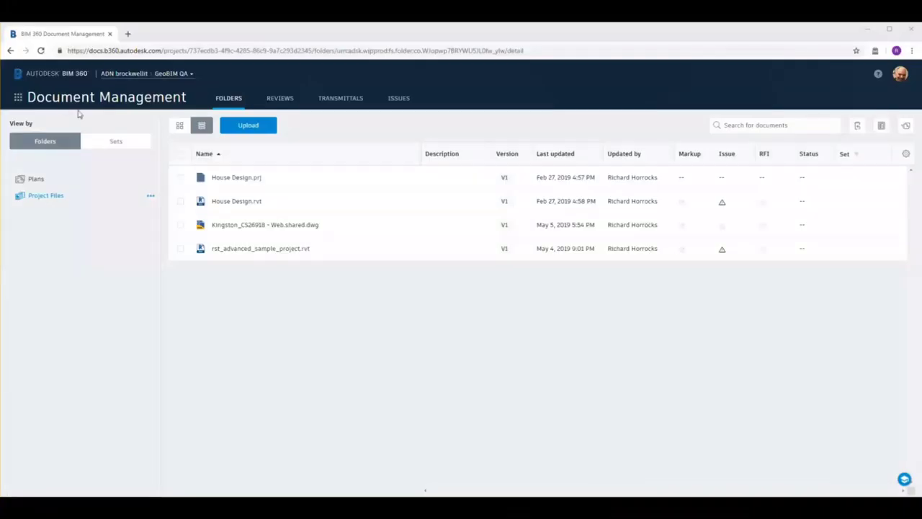
# In BIM 360 Document Management, view the published Kingston_CS26918 - Web.shared.dwg in its 2D and 3D views.
pyautogui.click(249, 224)
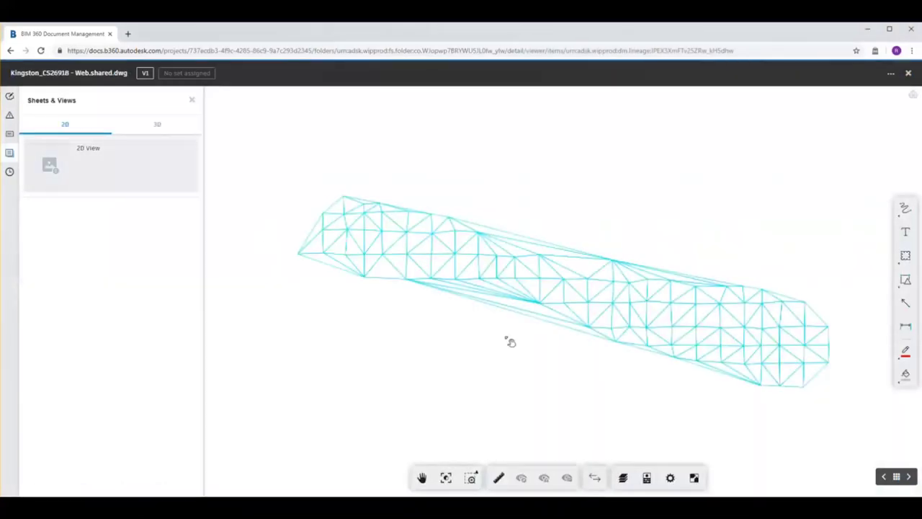
pyautogui.click(156, 126)
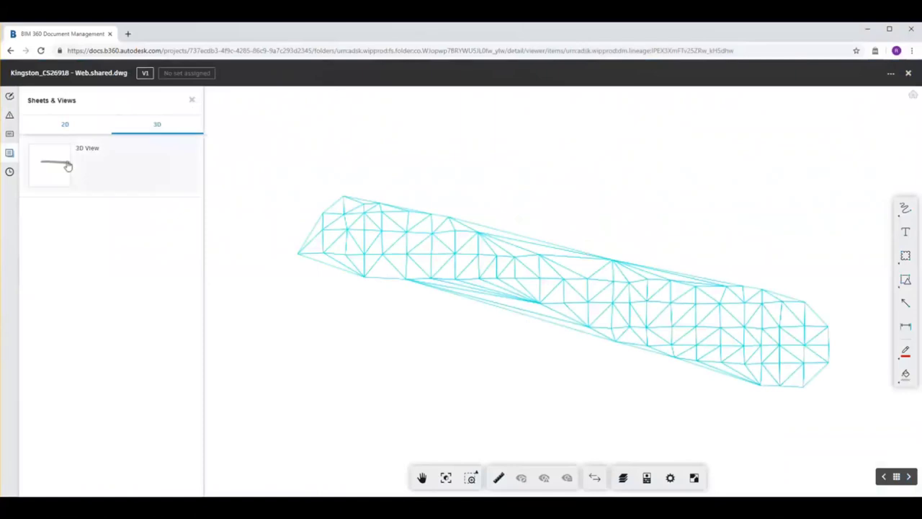
pyautogui.click(53, 168)
pyautogui.moveTo(631, 307); pyautogui.dragTo(586, 337)
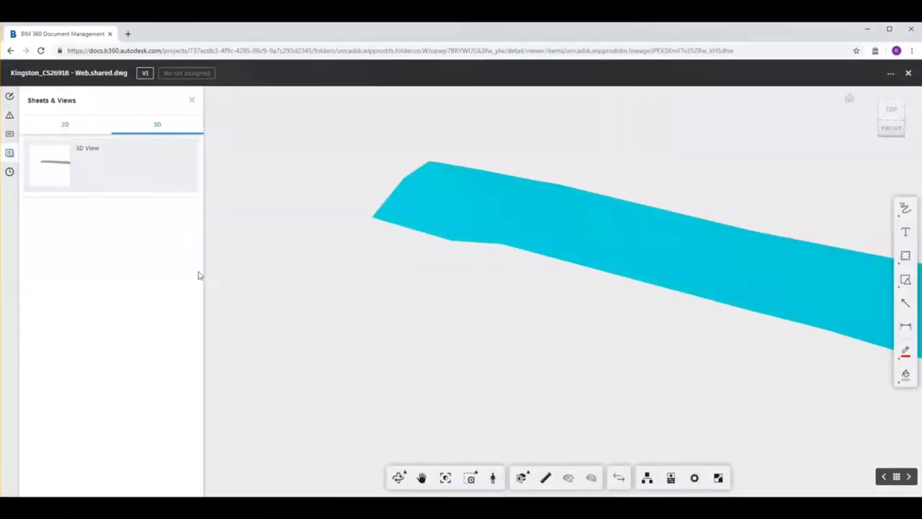
pyautogui.click(908, 73)
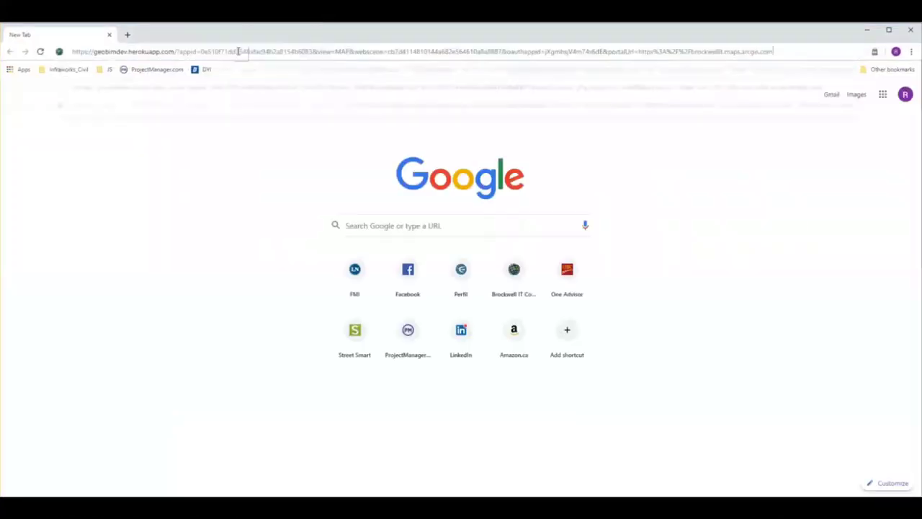
# In the Kingston Micro web map, link GeoBIM QA's Kingston_CS26918 - Web.shared.dwg to The Tragically Hip Wy road centerline between King St E and Ontario St.
pyautogui.press('Return')
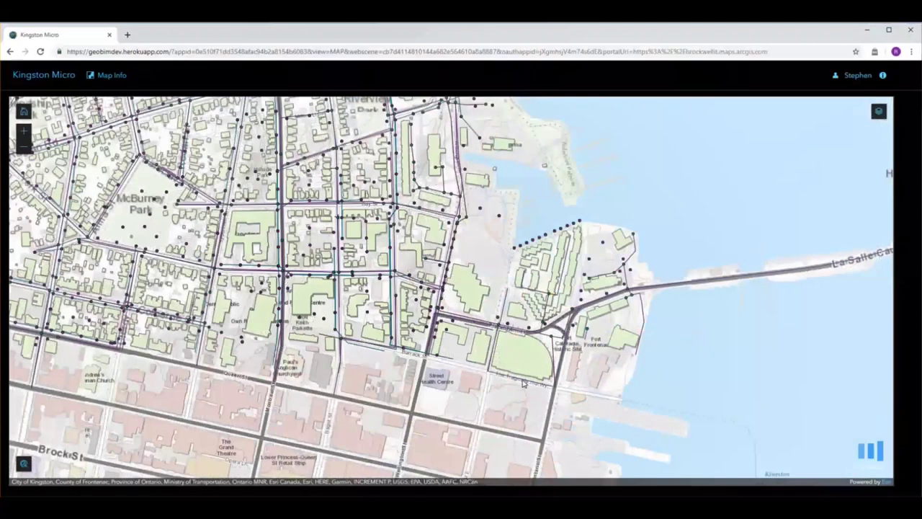
pyautogui.scroll(4, 374, 338)
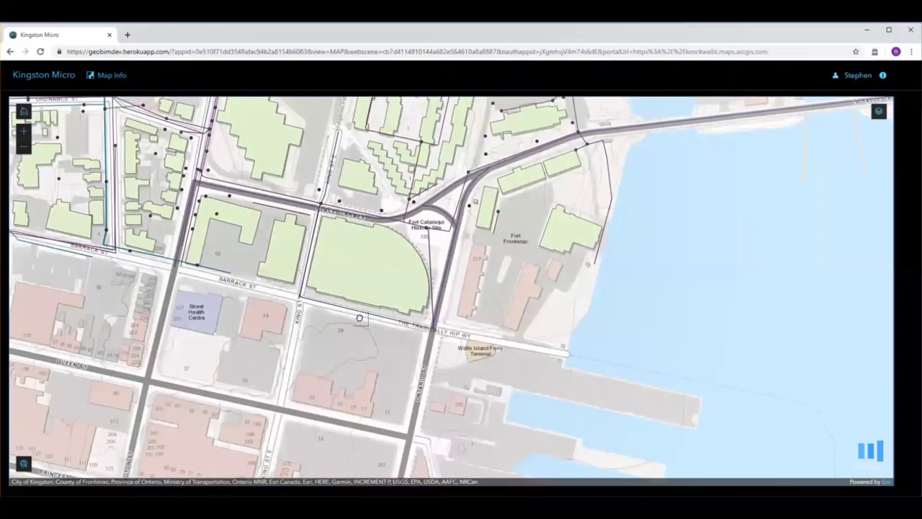
pyautogui.click(362, 310)
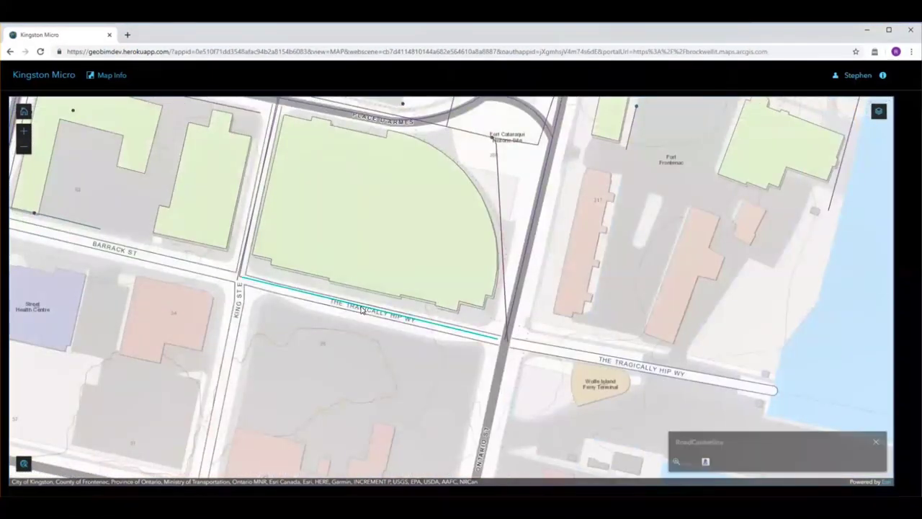
pyautogui.scroll(-2, 708, 432)
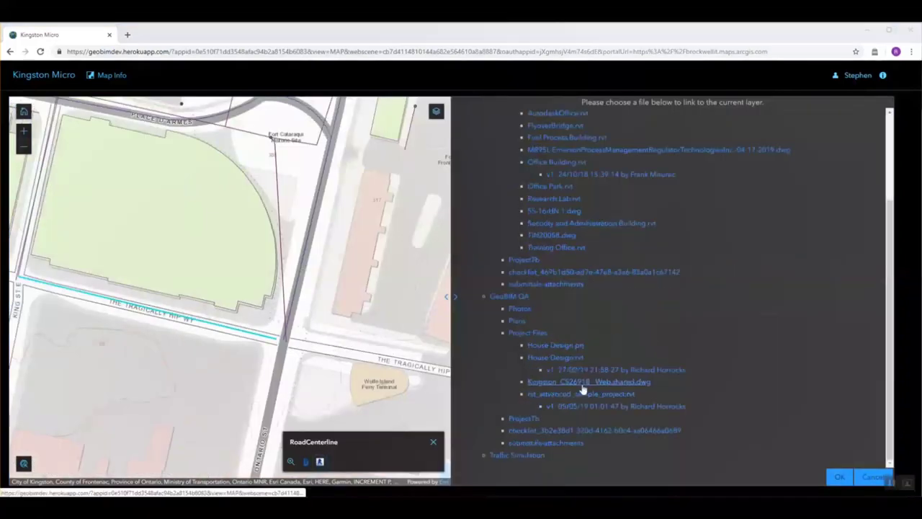
pyautogui.click(581, 383)
pyautogui.click(620, 393)
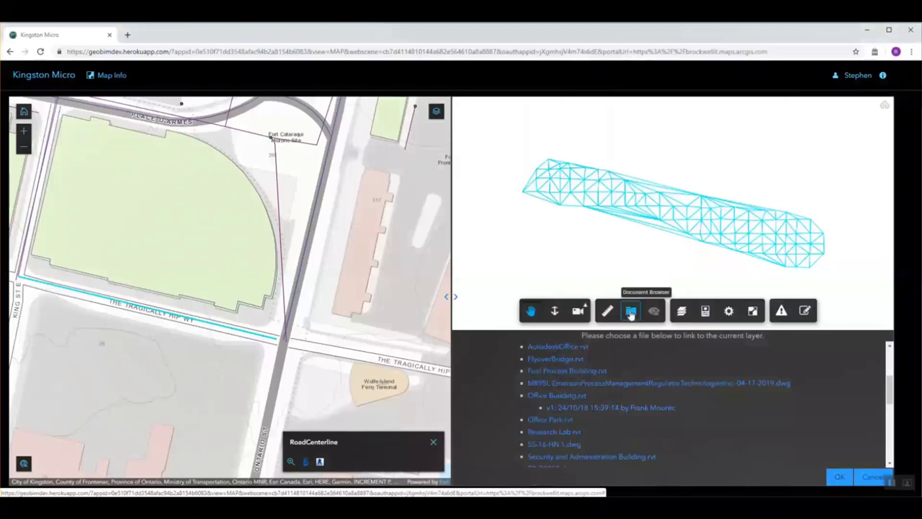
pyautogui.click(838, 476)
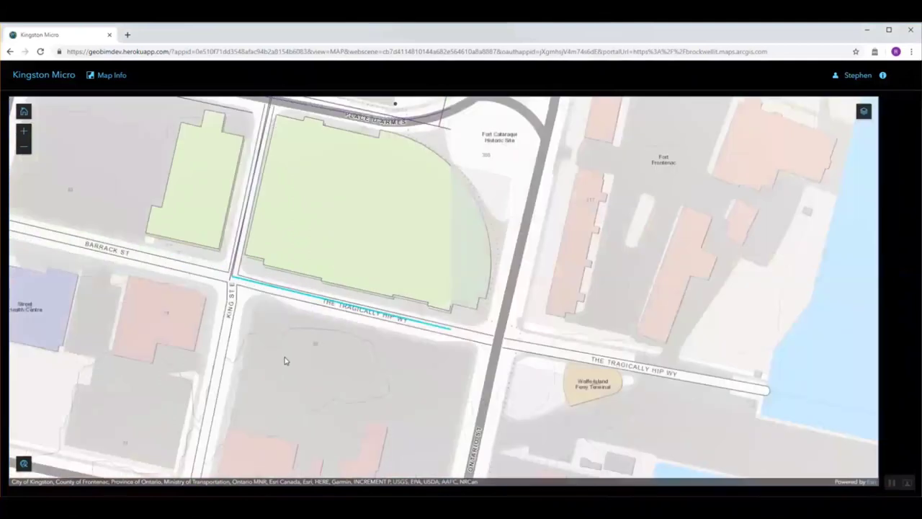
# Open the drawing linked to The Tragically Hip Wy centerline and examine its 3D view beside the map.
pyautogui.click(383, 315)
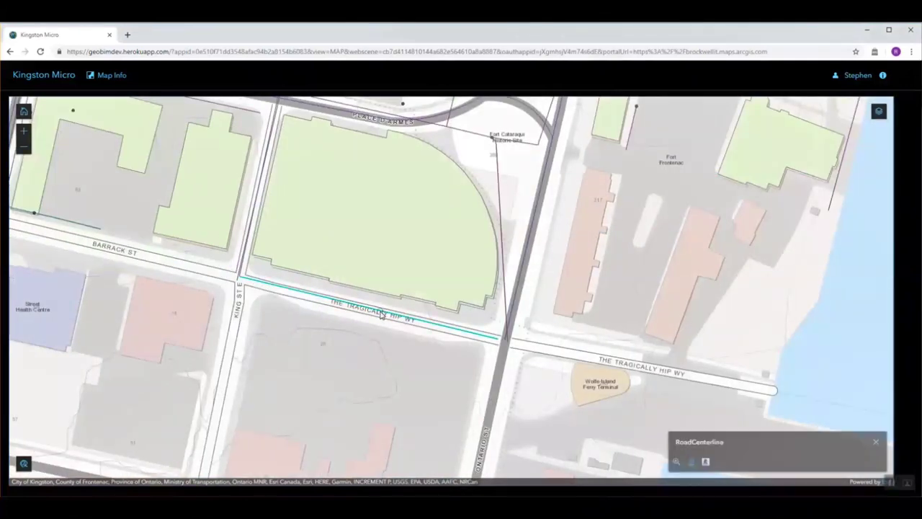
pyautogui.click(695, 462)
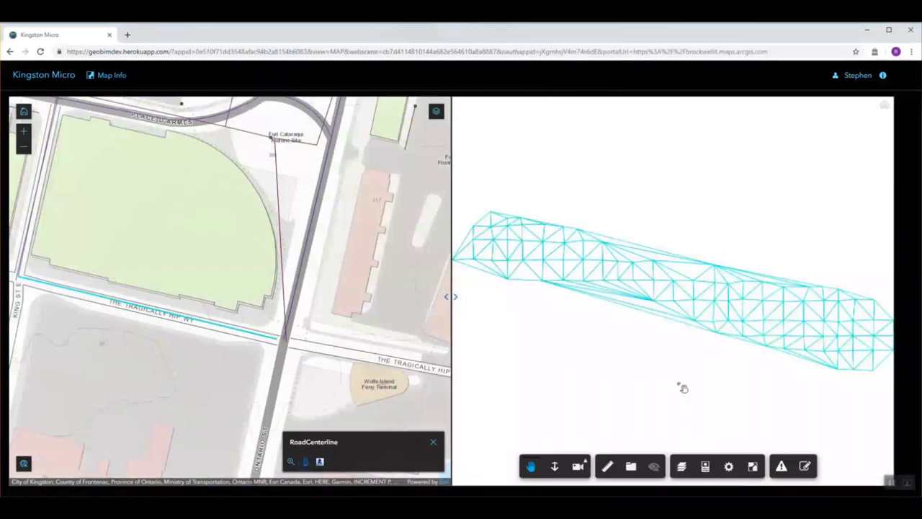
pyautogui.click(633, 467)
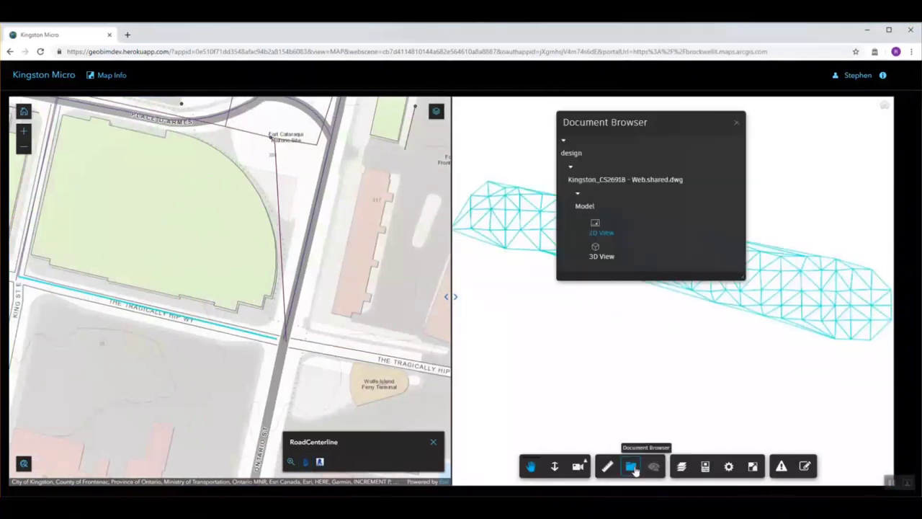
pyautogui.click(601, 256)
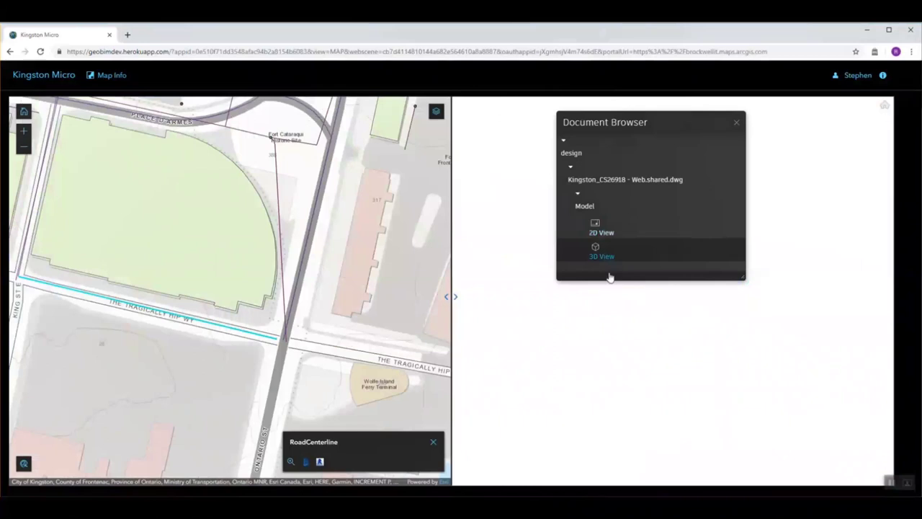
pyautogui.click(737, 124)
pyautogui.moveTo(717, 252); pyautogui.dragTo(655, 296)
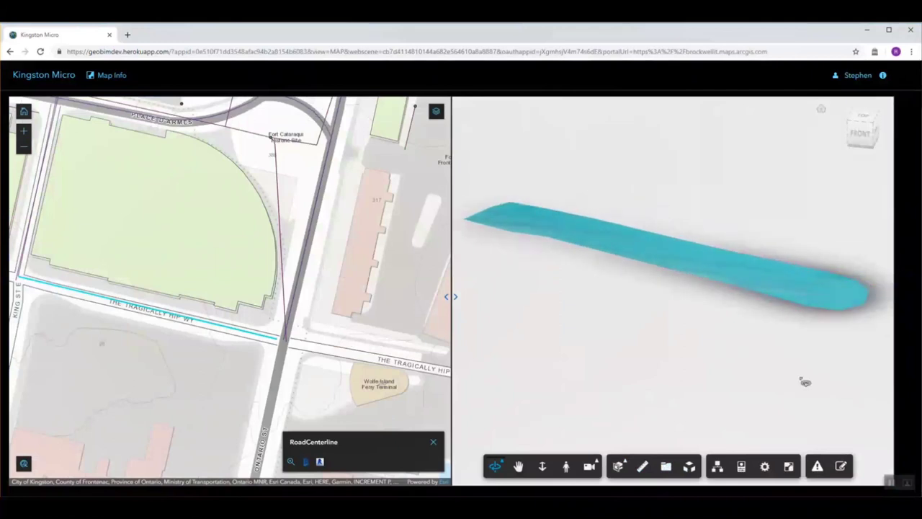
pyautogui.click(893, 483)
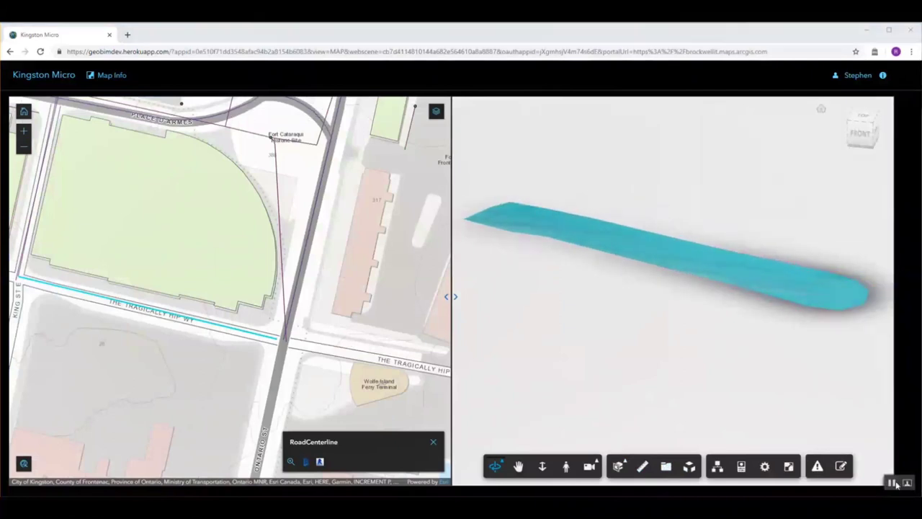
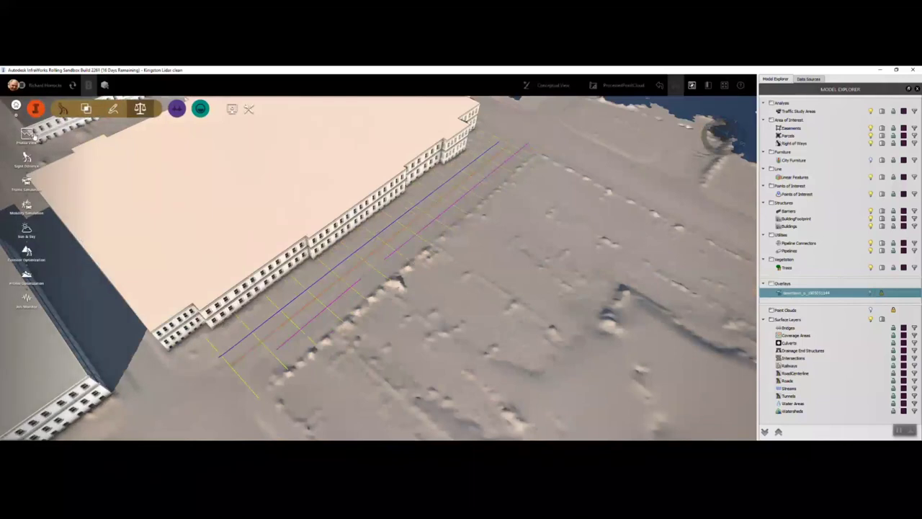
# In InfraWorks, draw a PI-based two-lane component road about 101 m long following the design overlay alongside the large building.
pyautogui.moveTo(113, 109)
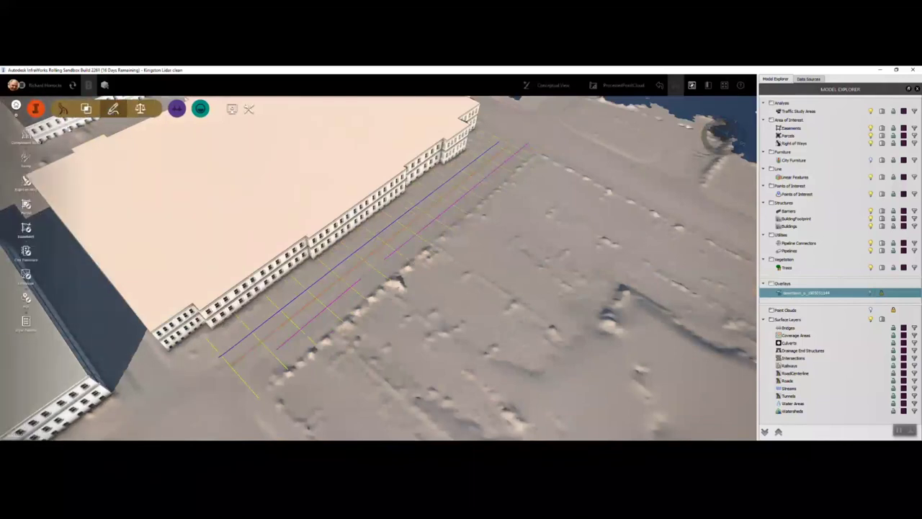
pyautogui.click(26, 136)
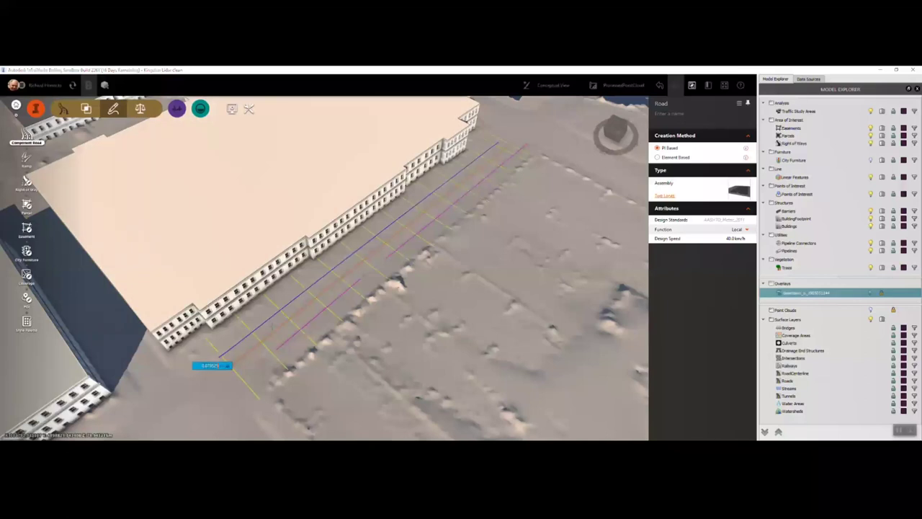
pyautogui.click(225, 360)
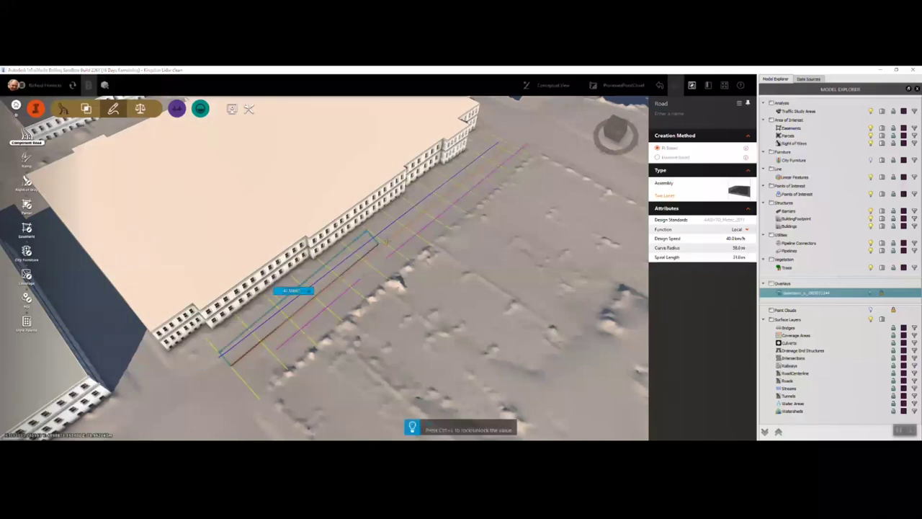
pyautogui.rightClick(509, 143)
pyautogui.click(527, 168)
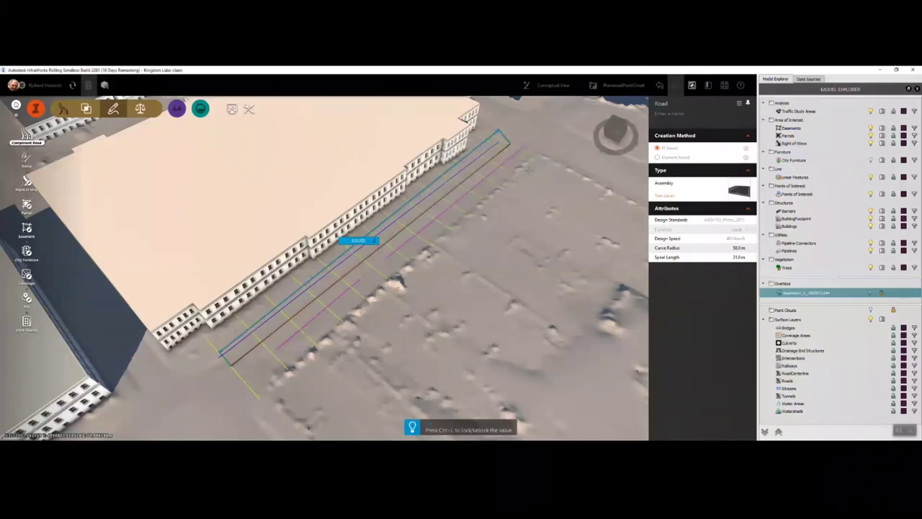
pyautogui.press('Return')
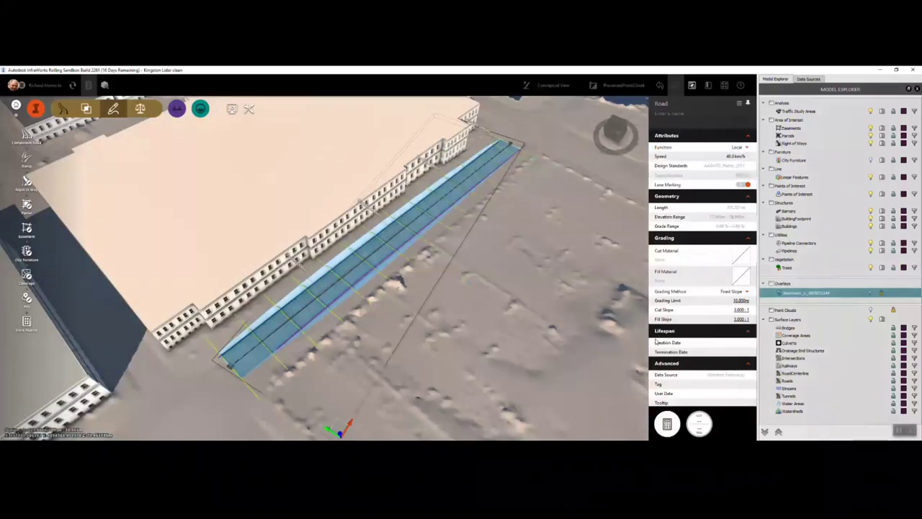
# Open the new component road's profile view and examine its vertical profile.
pyautogui.moveTo(354, 351); pyautogui.dragTo(533, 361, button='middle')
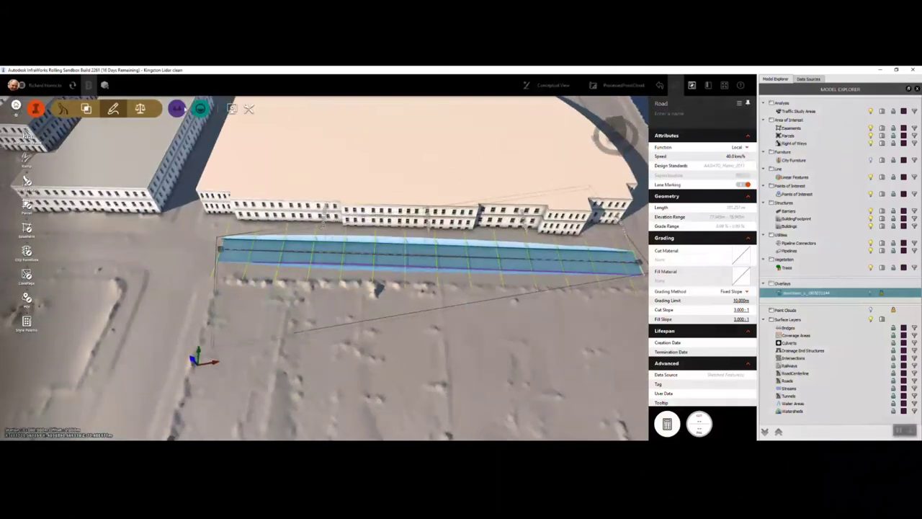
pyautogui.click(140, 108)
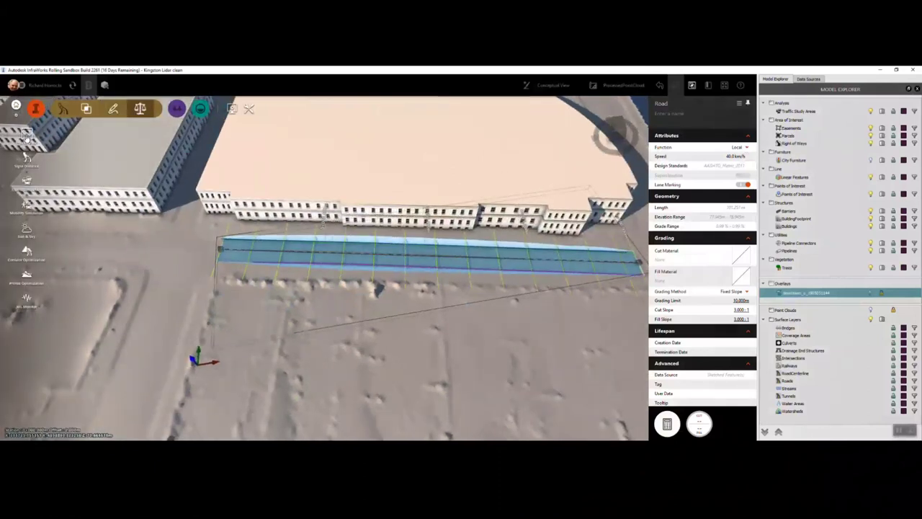
pyautogui.click(27, 135)
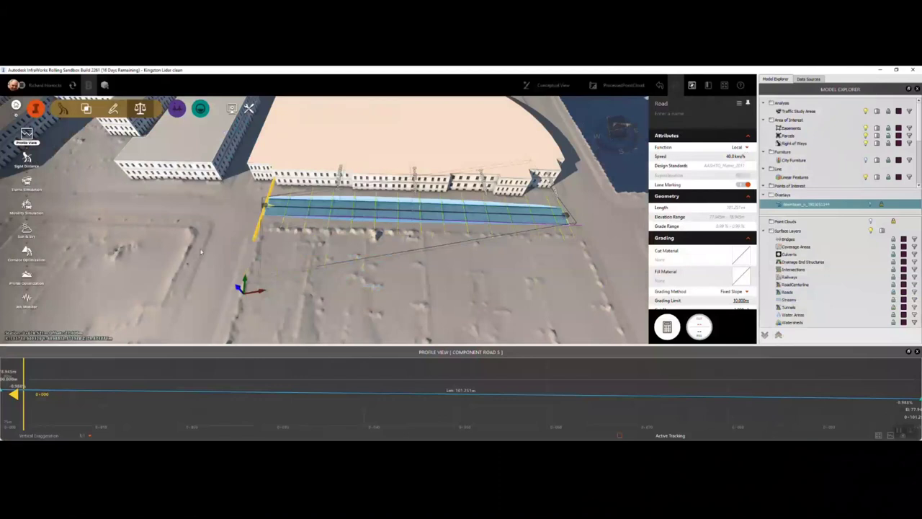
pyautogui.click(381, 275)
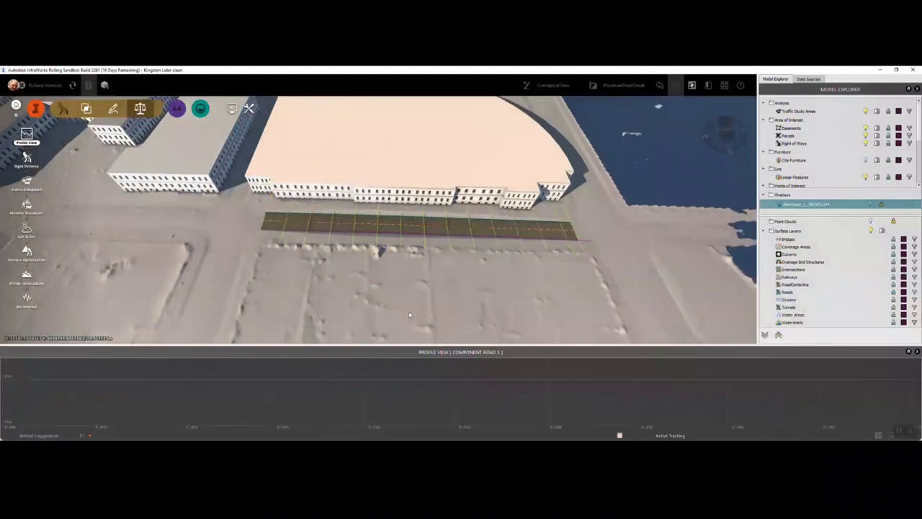
# Export the area enclosed by a polygon around the new road to IM_Export.imx in the UTM83-18 coordinate system.
pyautogui.keyDown('shift'); pyautogui.moveTo(417, 261); pyautogui.dragTo(422, 307, button='middle'); pyautogui.keyUp('shift')
pyautogui.click(248, 108)
pyautogui.click(26, 182)
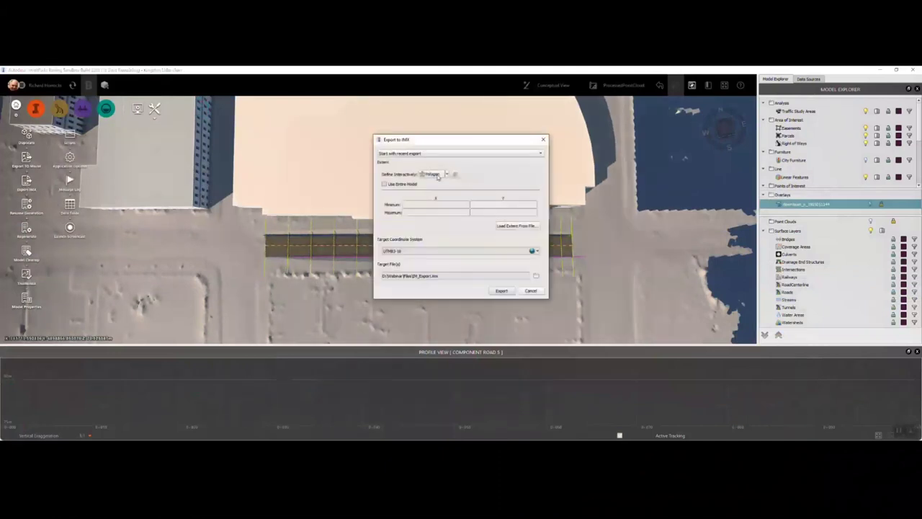
pyautogui.click(432, 174)
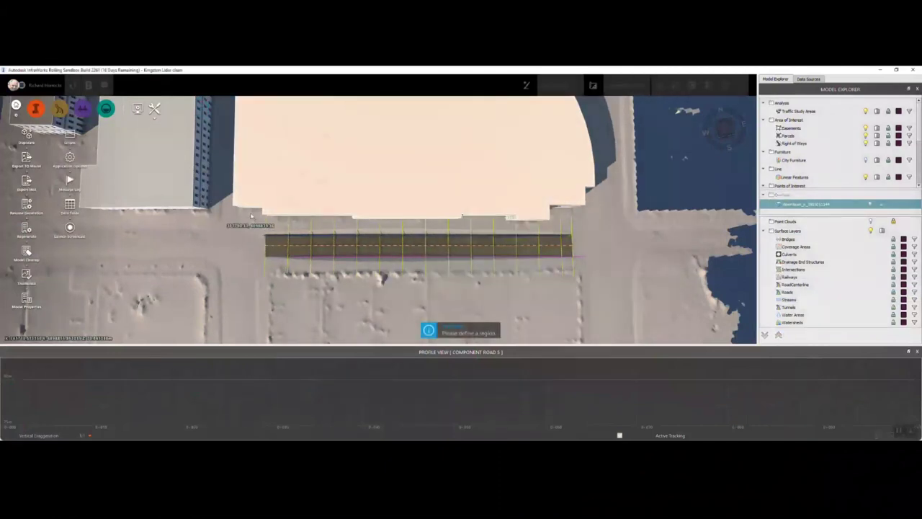
pyautogui.click(210, 209)
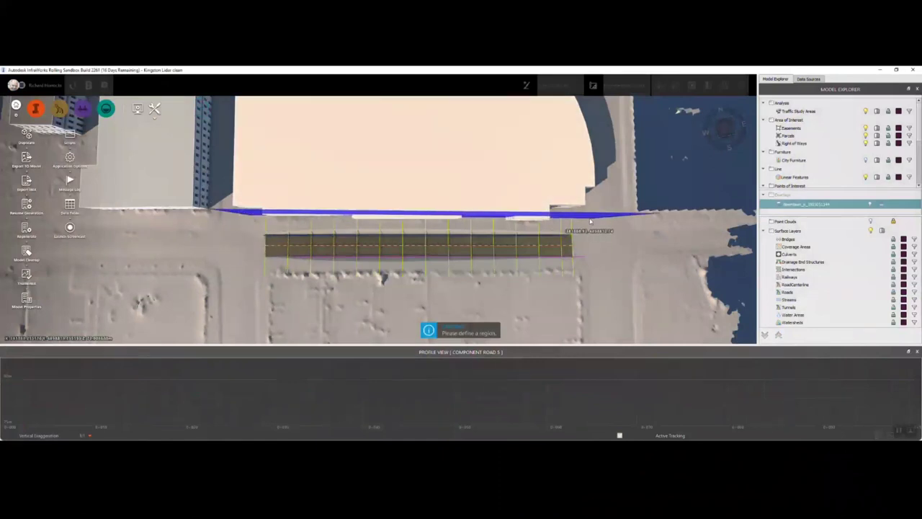
pyautogui.click(659, 214)
pyautogui.click(213, 288)
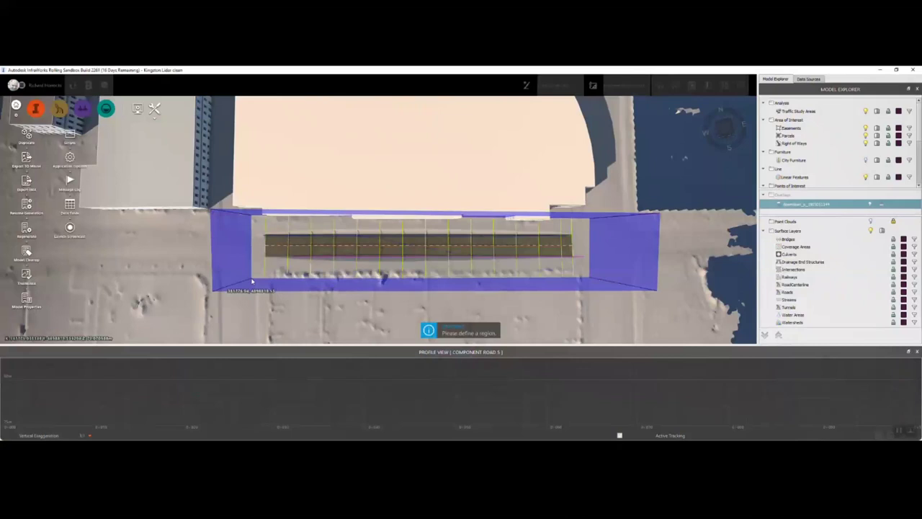
pyautogui.rightClick(252, 277)
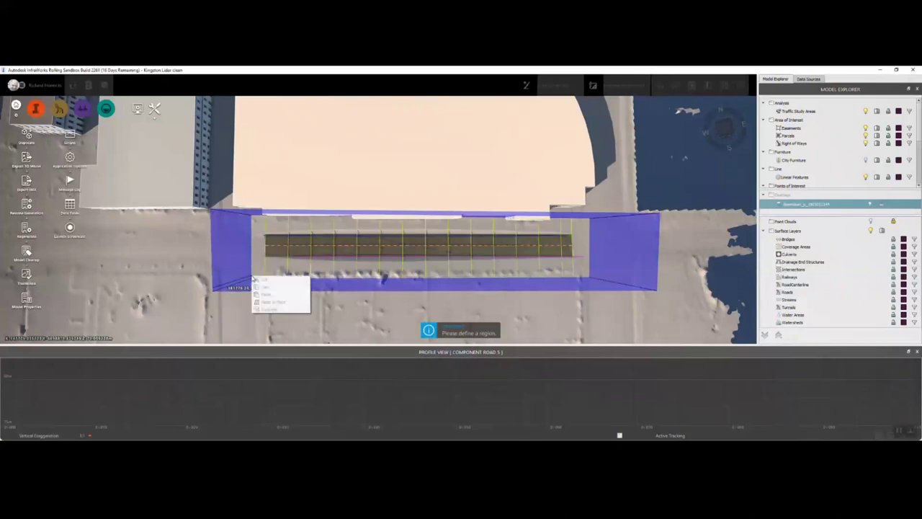
pyautogui.click(265, 279)
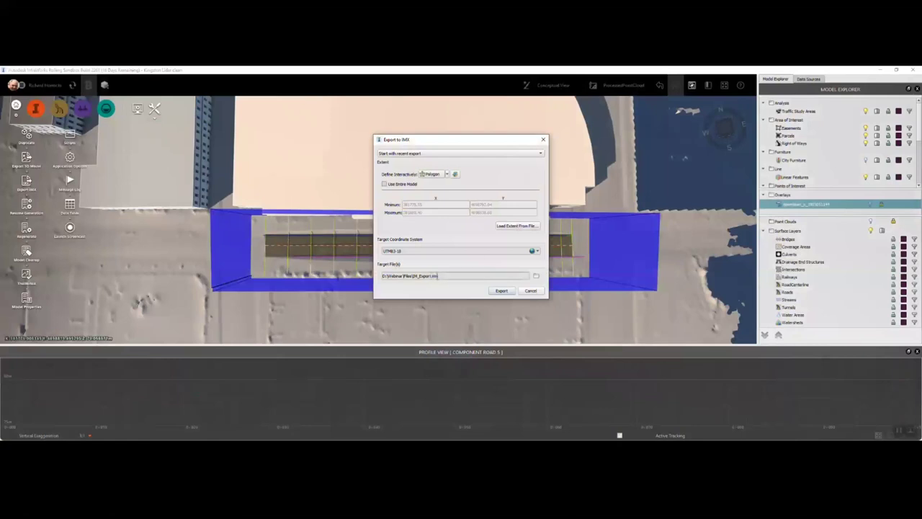
pyautogui.click(502, 290)
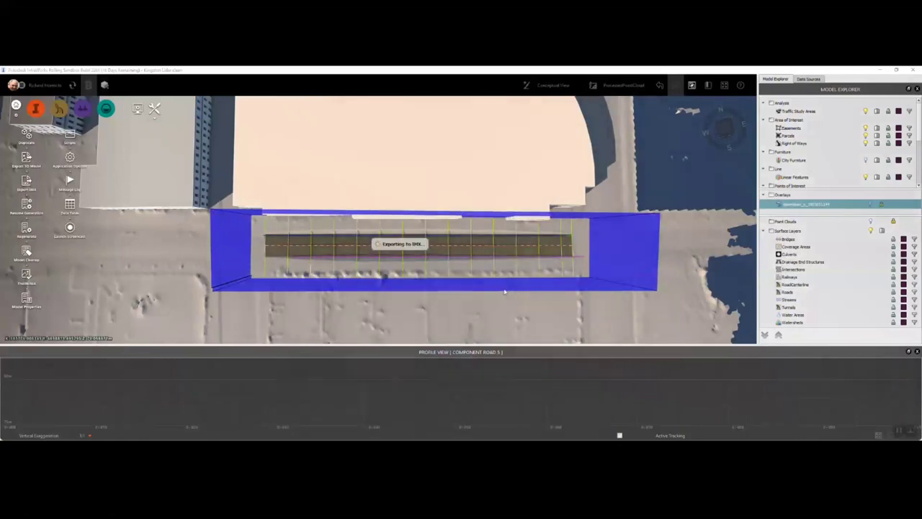
pyautogui.moveTo(419, 315); pyautogui.dragTo(539, 256, button='middle')
pyautogui.click(416, 240)
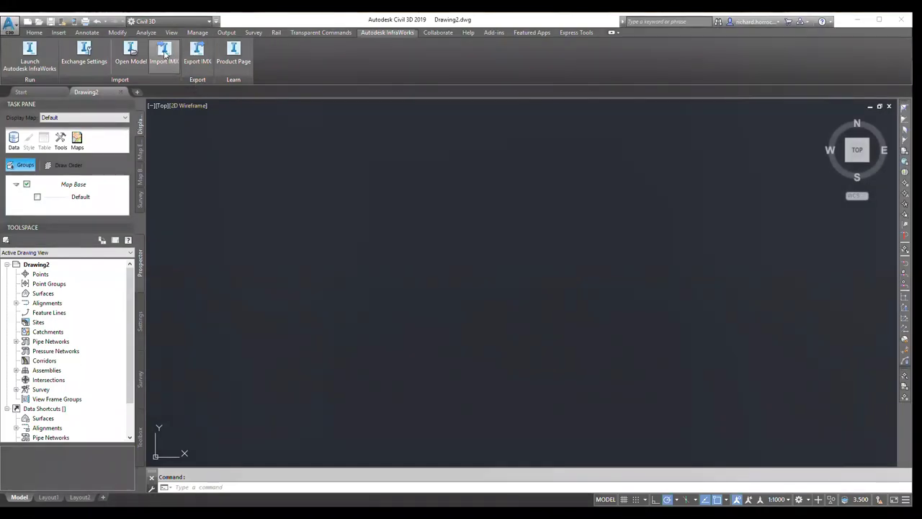
# In Civil 3D, import IM_Export3.imx into Drawing2 and inspect the road alignment and its surface.
pyautogui.click(165, 54)
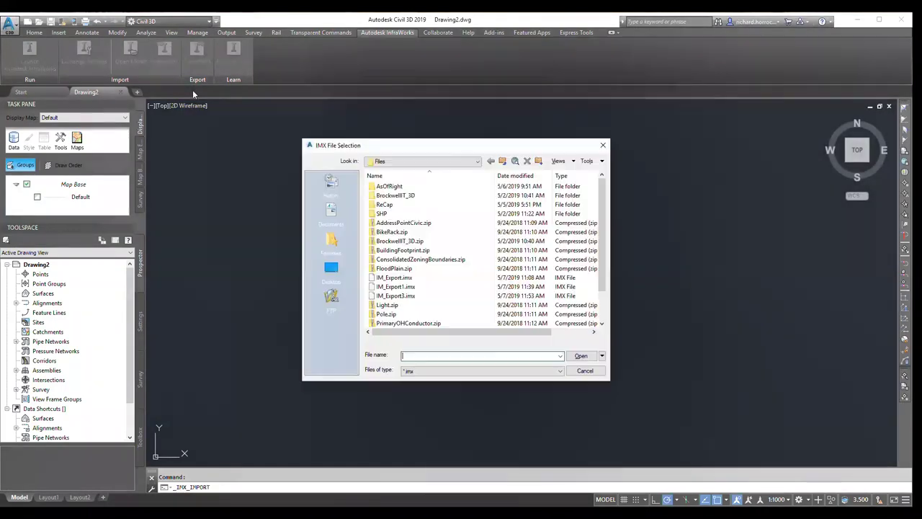
pyautogui.click(425, 296)
pyautogui.click(578, 356)
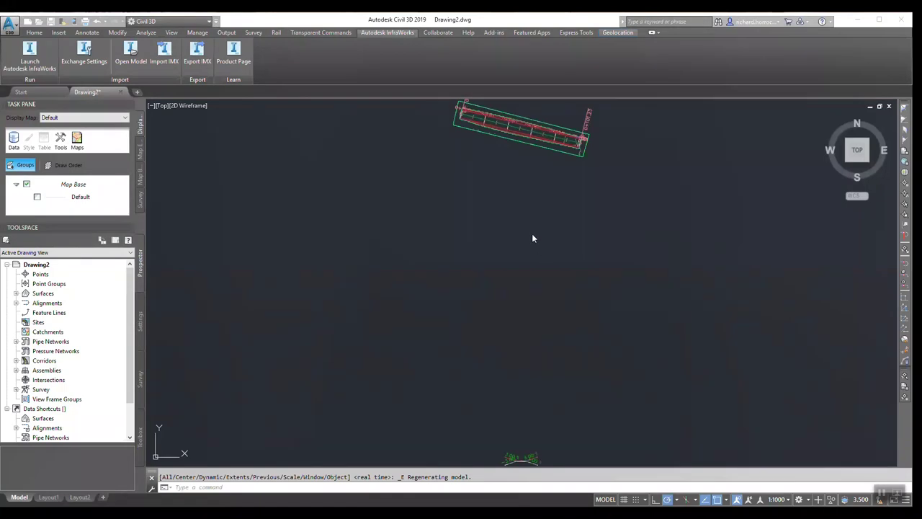
pyautogui.scroll(4, 533, 124)
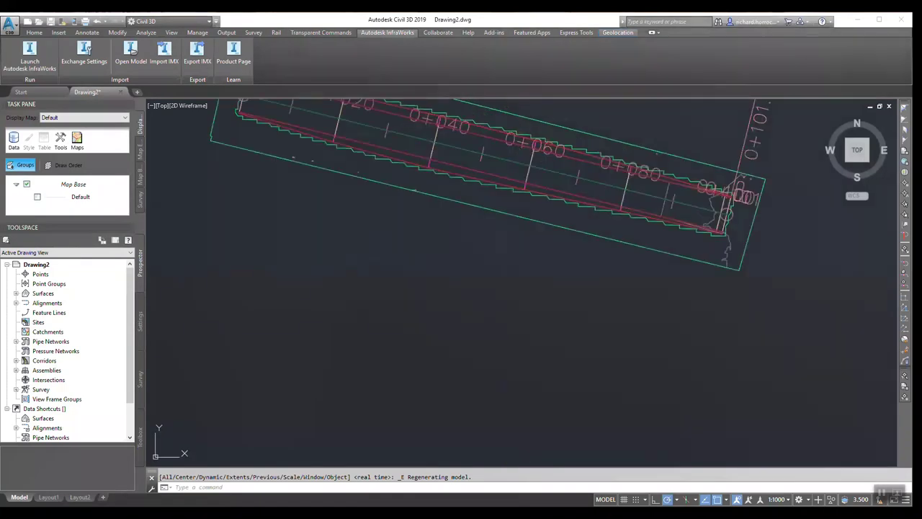
pyautogui.scroll(3, 527, 315)
pyautogui.scroll(-2, 558, 341)
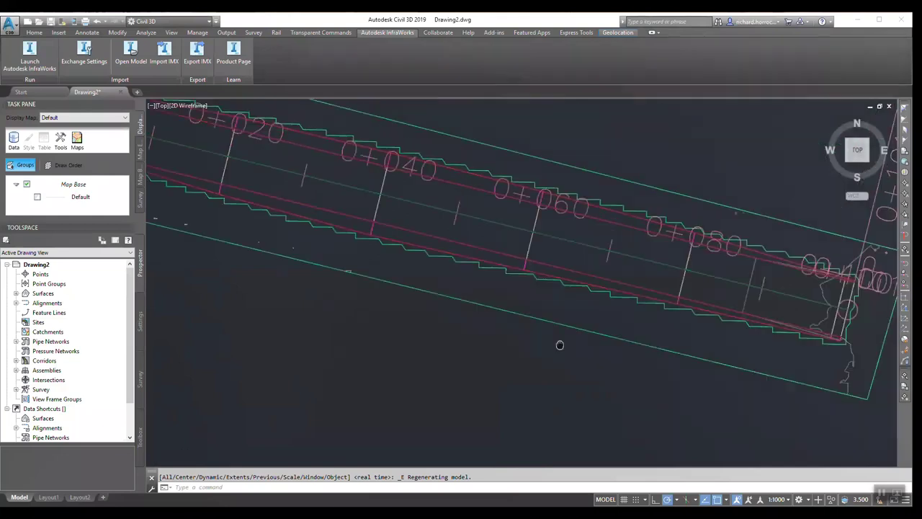
pyautogui.moveTo(566, 362); pyautogui.dragTo(652, 375, button='middle')
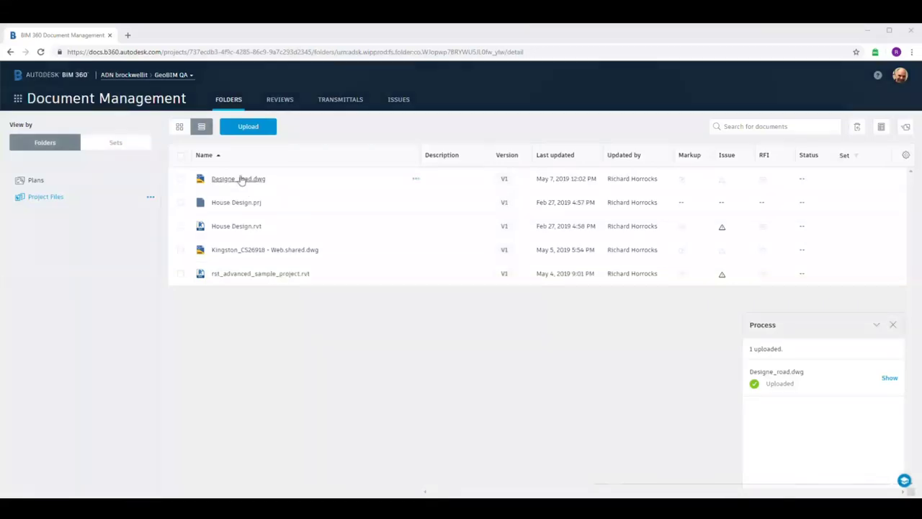
# In BIM 360 Document Management, open Designe_road.dwg from Project Files and look at its 2D view.
pyautogui.click(240, 179)
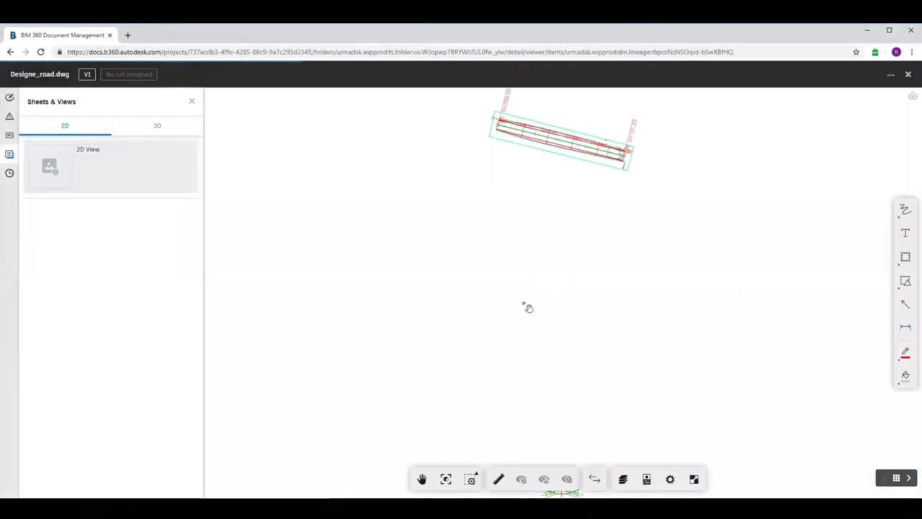
pyautogui.scroll(2, 550, 236)
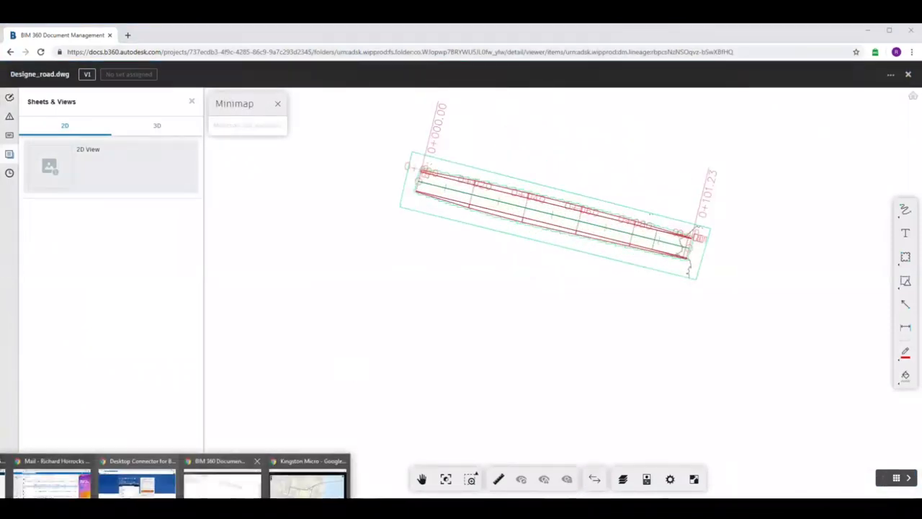
# In the Kingston Micro web map, open the drawing linked to The Tragically Hip Wy centerline and examine its 2D view.
pyautogui.click(306, 470)
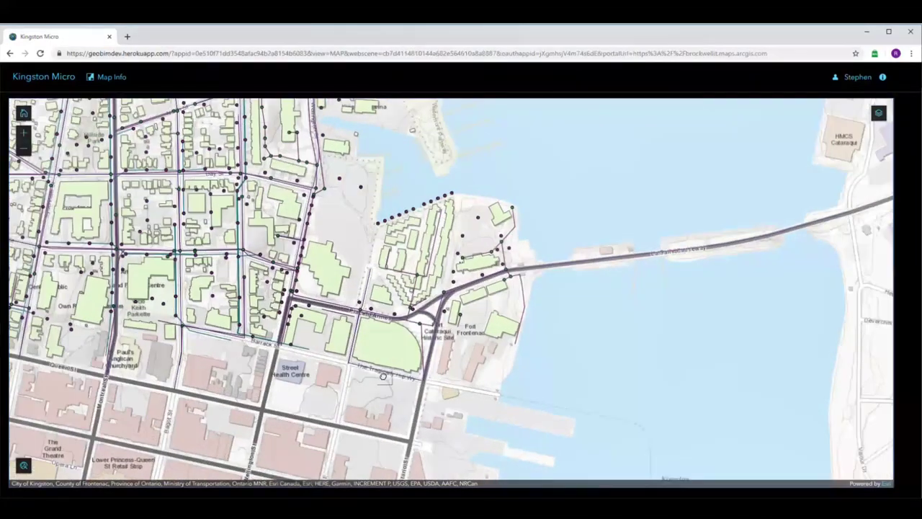
pyautogui.scroll(2, 385, 370)
pyautogui.click(385, 370)
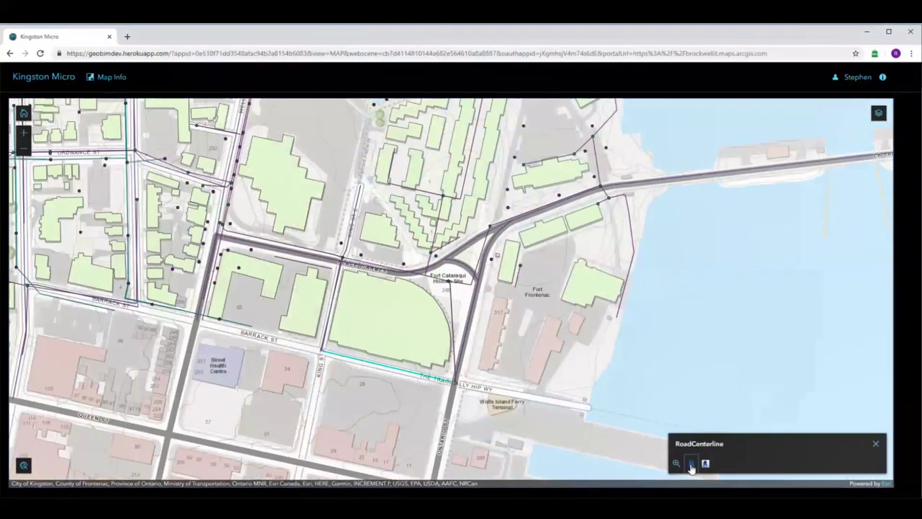
pyautogui.click(691, 464)
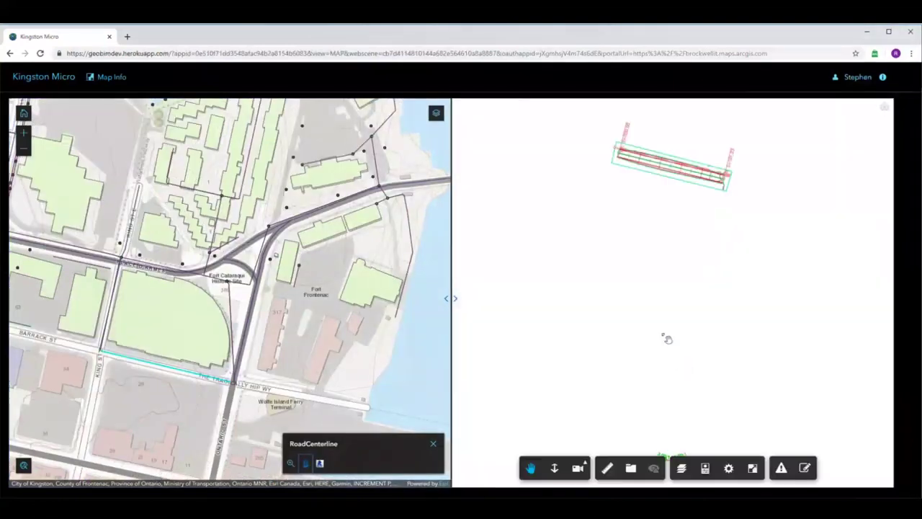
pyautogui.scroll(3, 682, 184)
pyautogui.moveTo(683, 185); pyautogui.dragTo(610, 362)
pyautogui.scroll(2, 634, 317)
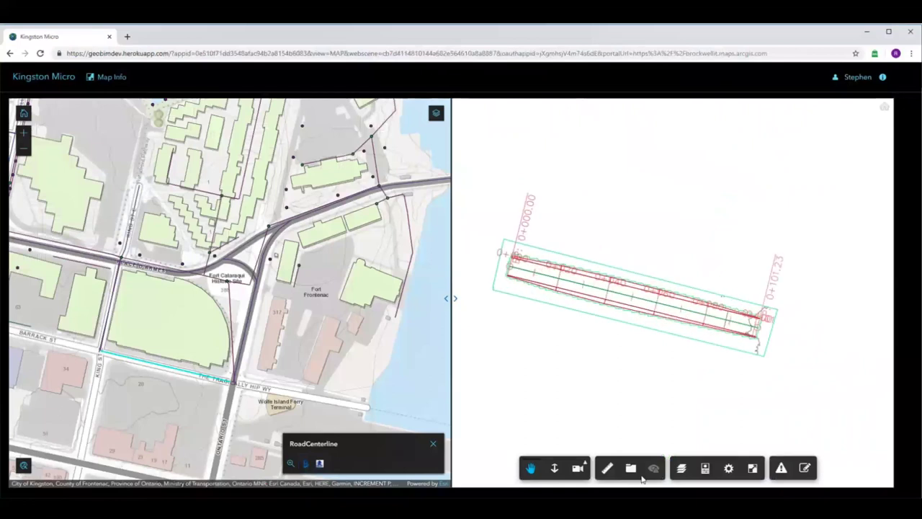
# Switch the linked Designe_road.dwg to its 3D view and examine the road surface from the front.
pyautogui.click(631, 469)
pyautogui.click(597, 261)
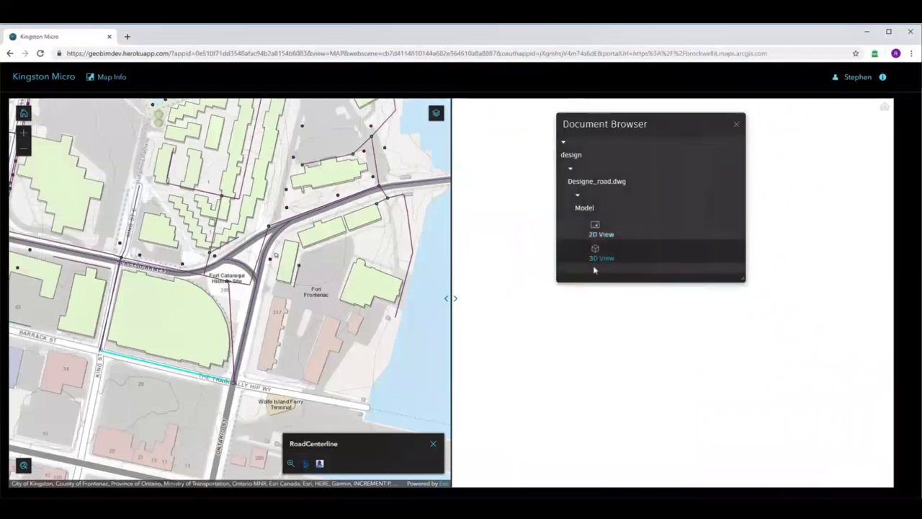
pyautogui.click(736, 124)
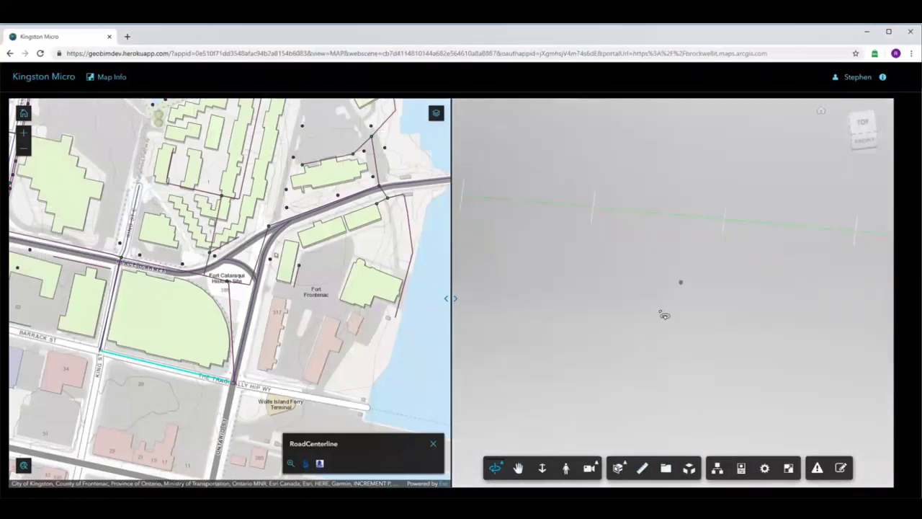
pyautogui.moveTo(735, 286); pyautogui.dragTo(669, 319)
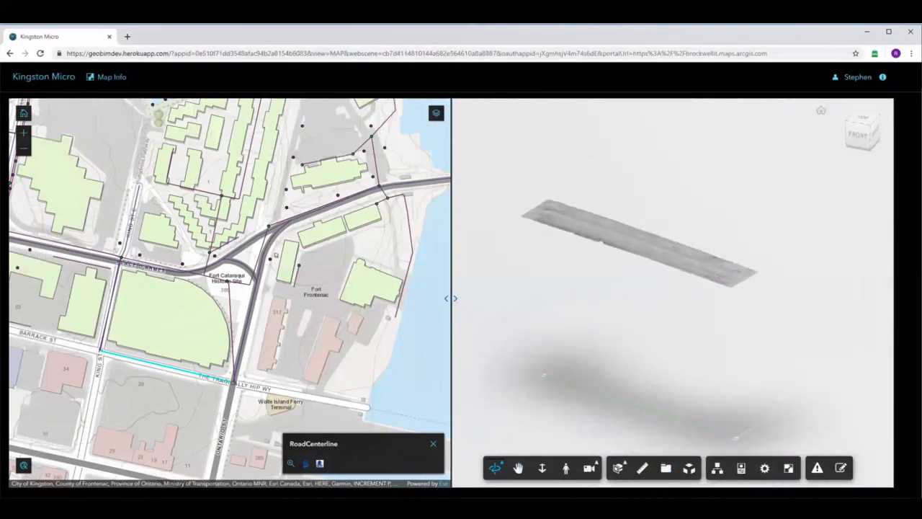